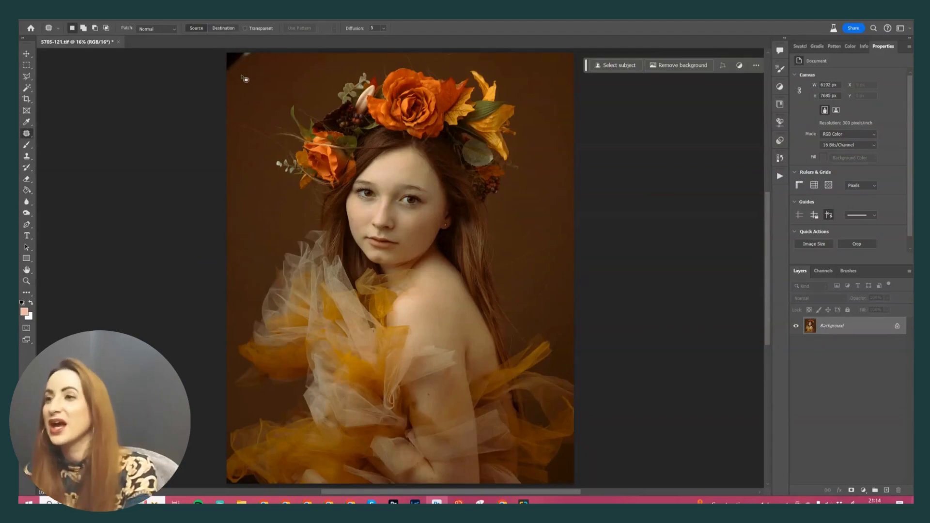
Patch the backdrop's upper corner and the uneven skin patches on the shoulder and along the neck
key(ctrl+d)
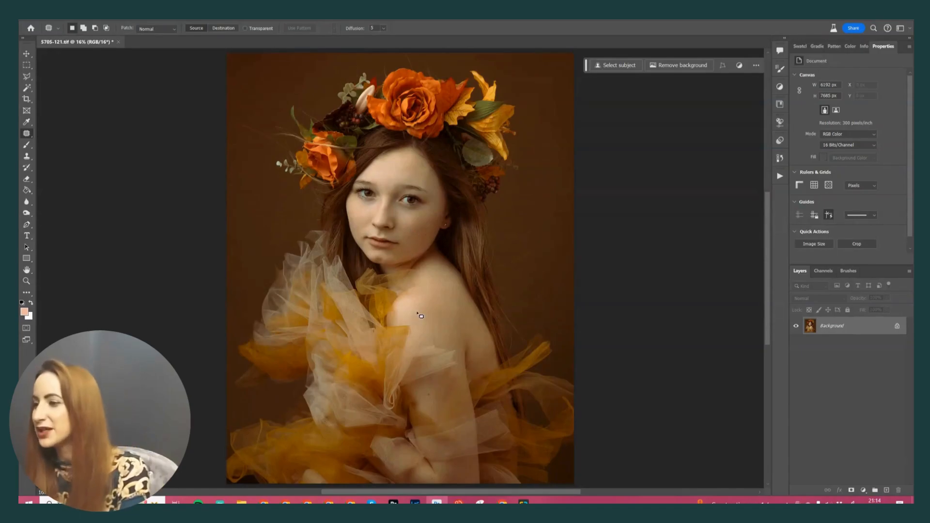
scroll(429, 275, up, 3)
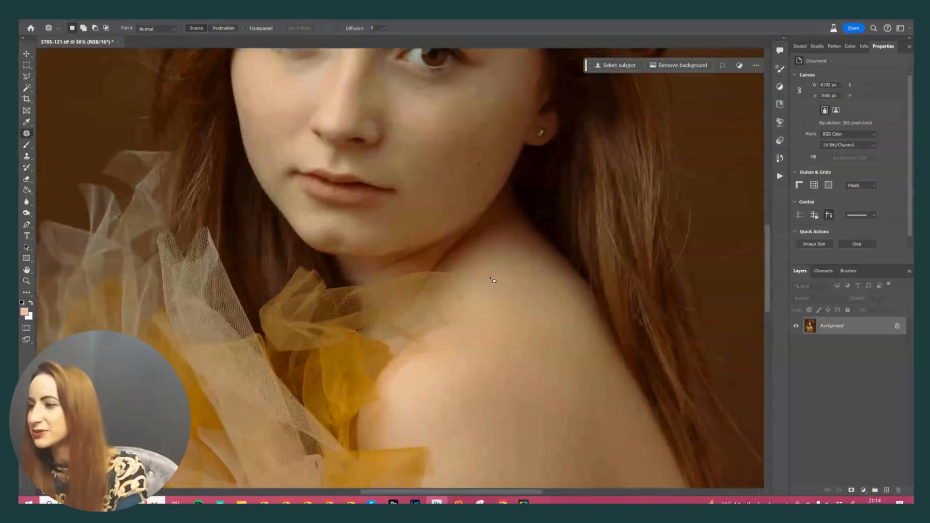
mouse_move(483, 274)
mouse_down()
mouse_move(539, 315)
mouse_move(533, 302)
mouse_up()
key(ctrl+d)
mouse_move(507, 234)
mouse_down()
mouse_move(563, 270)
mouse_move(504, 238)
mouse_move(507, 247)
mouse_up()
key(ctrl+d)
click(491, 248)
mouse_move(471, 281)
mouse_down()
mouse_move(465, 276)
mouse_move(478, 270)
mouse_move(478, 253)
mouse_up()
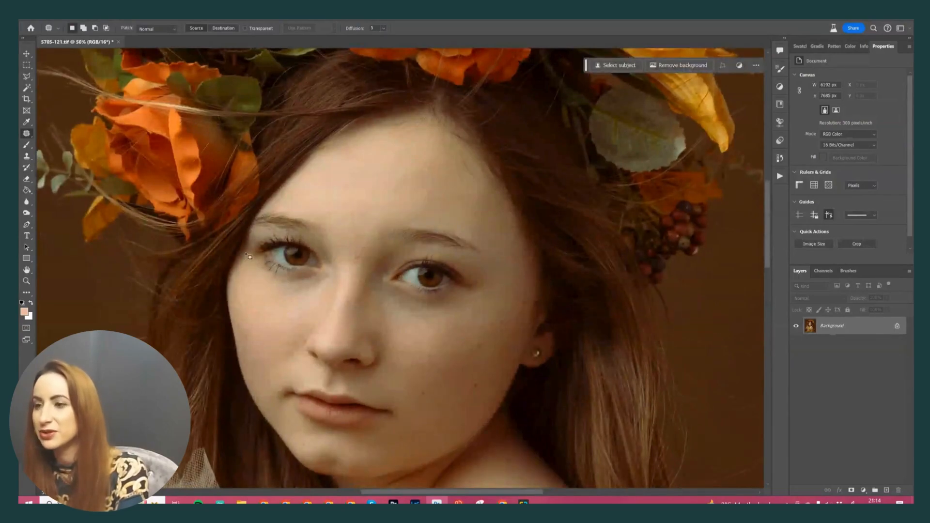
Select the outer edge of the face beside the cheek, fill the selection to clean it up, and deselect
mouse_move(243, 274)
mouse_down()
mouse_move(255, 393)
mouse_move(264, 359)
mouse_up()
key(shift+F5)
key(Return)
key(ctrl+d)
key(ctrl+d)
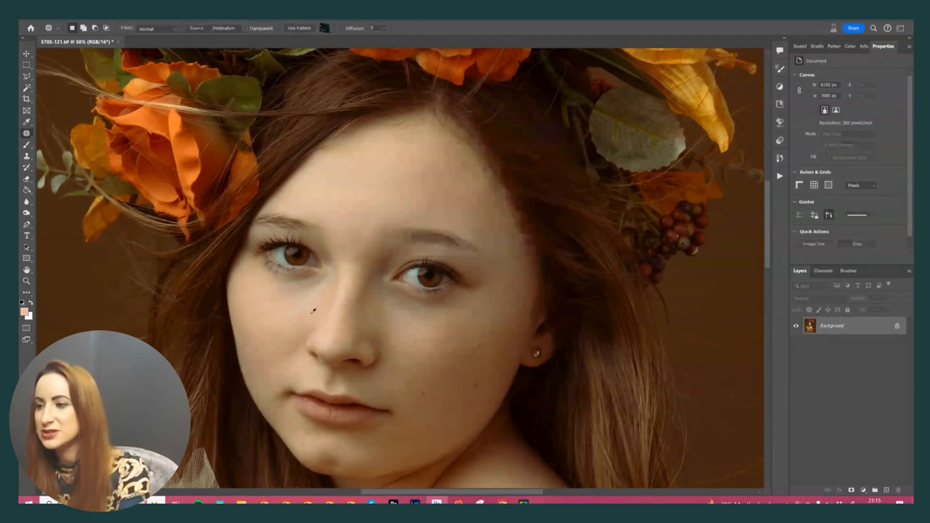
Paint white on the Group 1 mask over the forehead, cheeks and chin to reveal the smoothed skin
key(ctrl+minus)
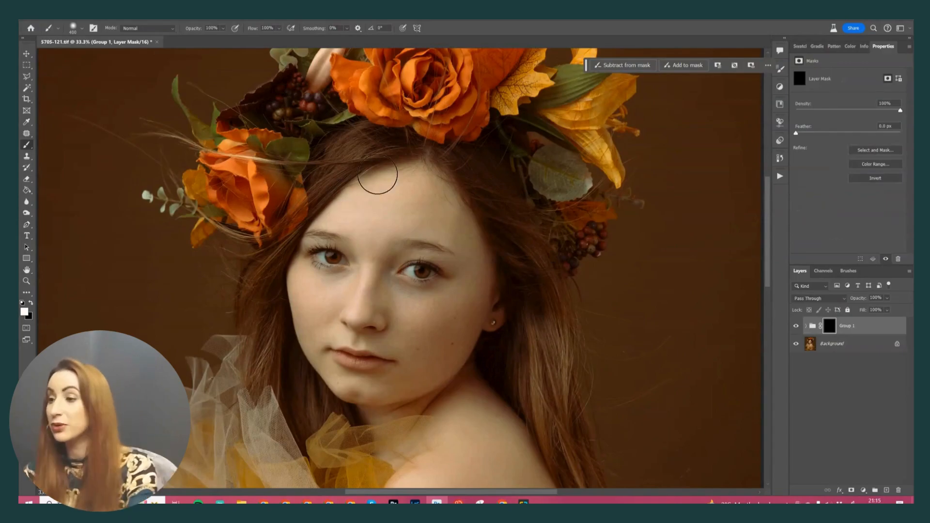
key(bracketleft)
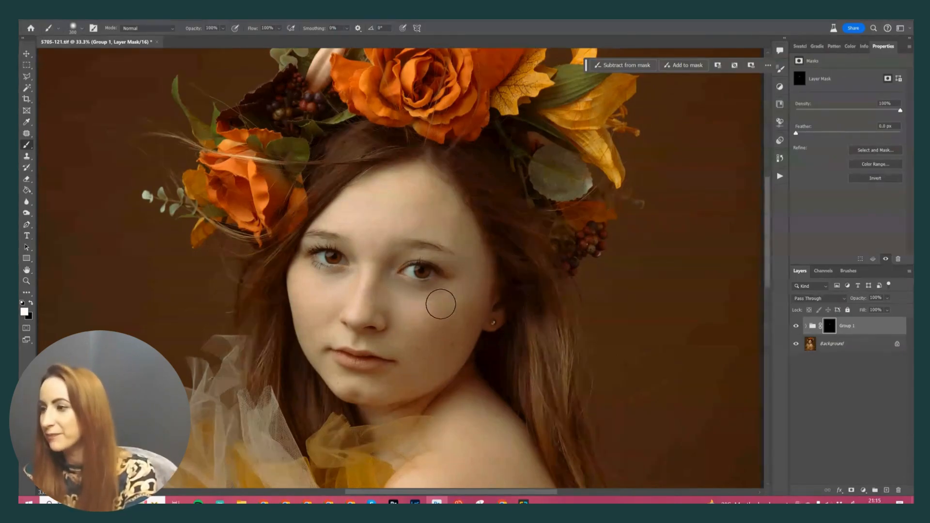
key(bracketright)
key(bracketright)
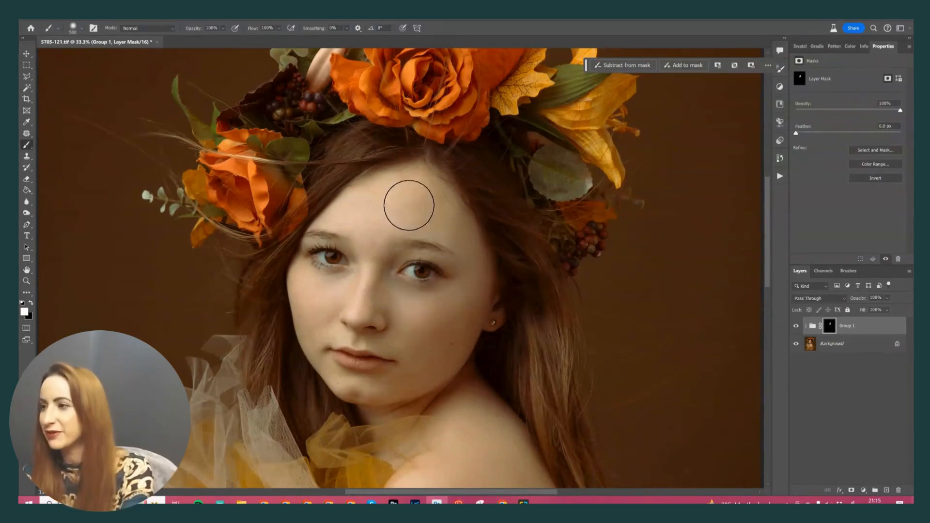
key(bracketleft)
key(bracketleft)
key(bracketleft)
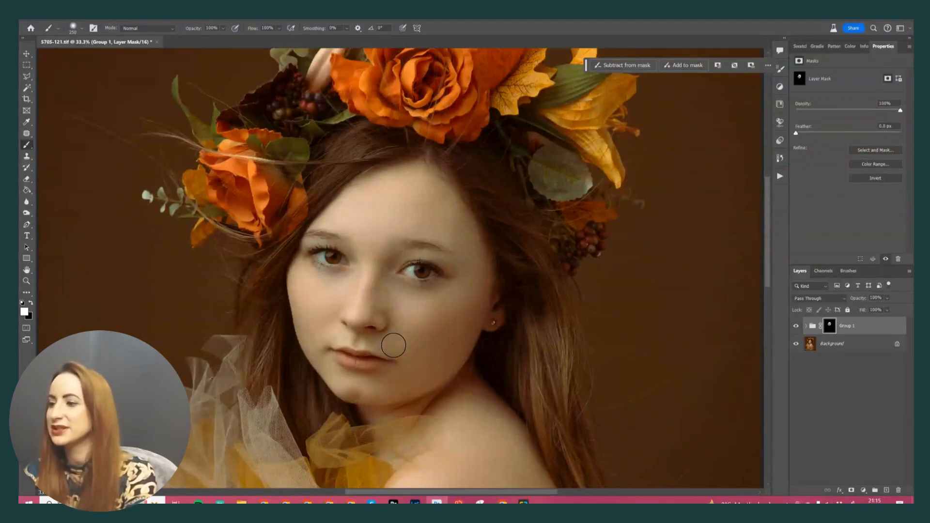
Extend the white painting on the Group 1 mask over the shoulder, upper back and upper arm using a larger brush
scroll(389, 282, down, 5)
scroll(389, 282, right, 3)
key(bracketright)
key(bracketright)
key(bracketright)
key(bracketright)
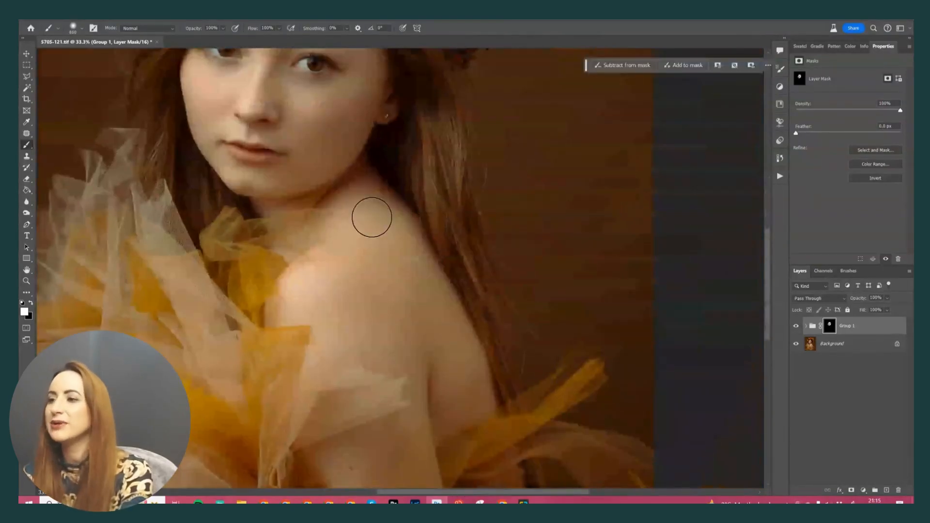
key(bracketleft)
mouse_move(459, 386)
mouse_down()
mouse_move(387, 346)
mouse_move(362, 317)
mouse_move(346, 329)
mouse_move(309, 286)
mouse_up()
mouse_move(370, 367)
mouse_down()
mouse_move(376, 204)
mouse_move(376, 214)
mouse_up()
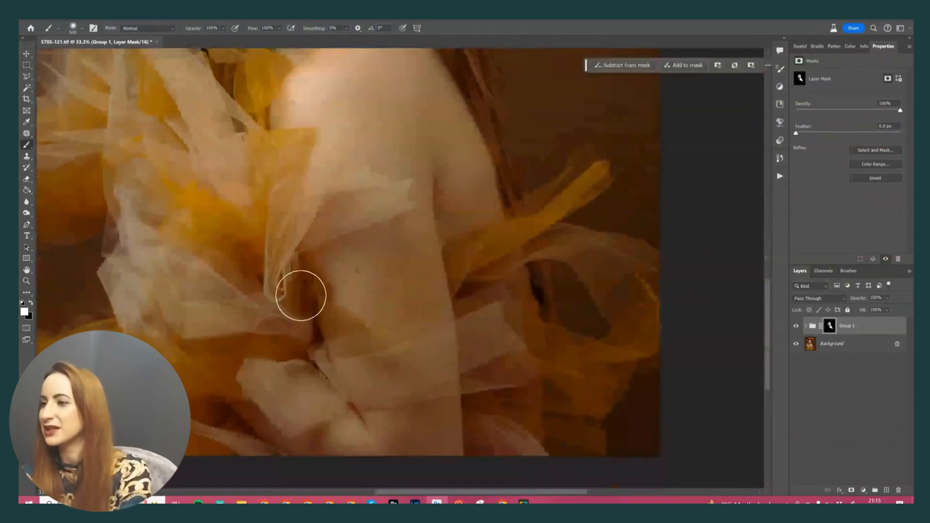
Paint white on the Group 1 mask over the forearm and hand, and touch up the shoulder and neck
key(bracketleft)
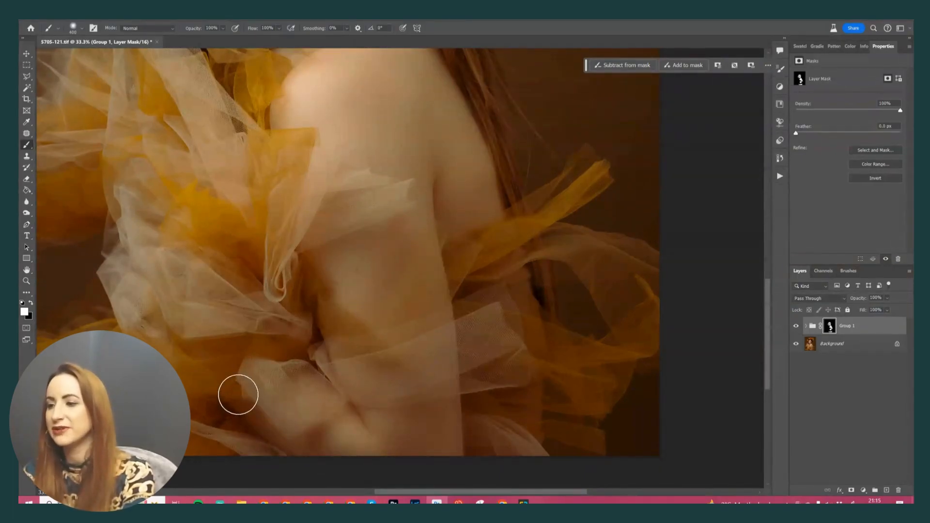
scroll(338, 415, up, 4)
key(bracketright)
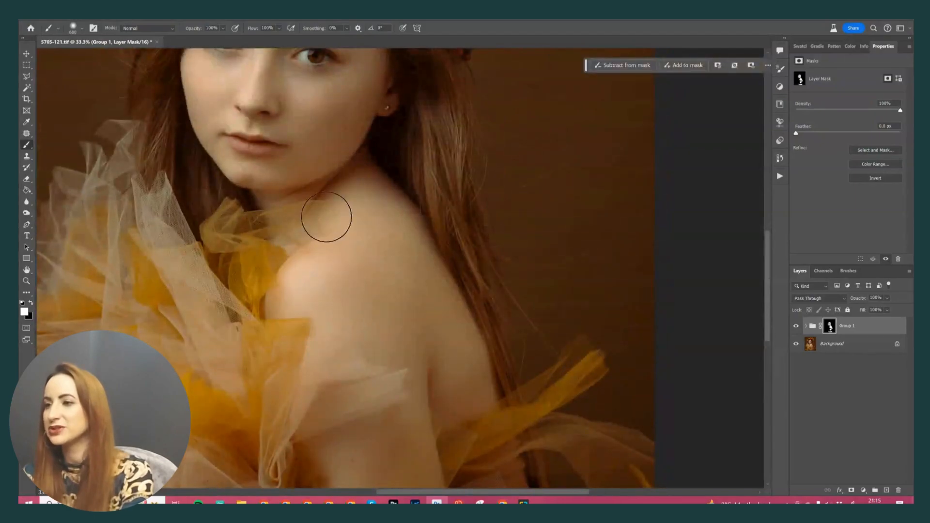
scroll(505, 291, down, 3)
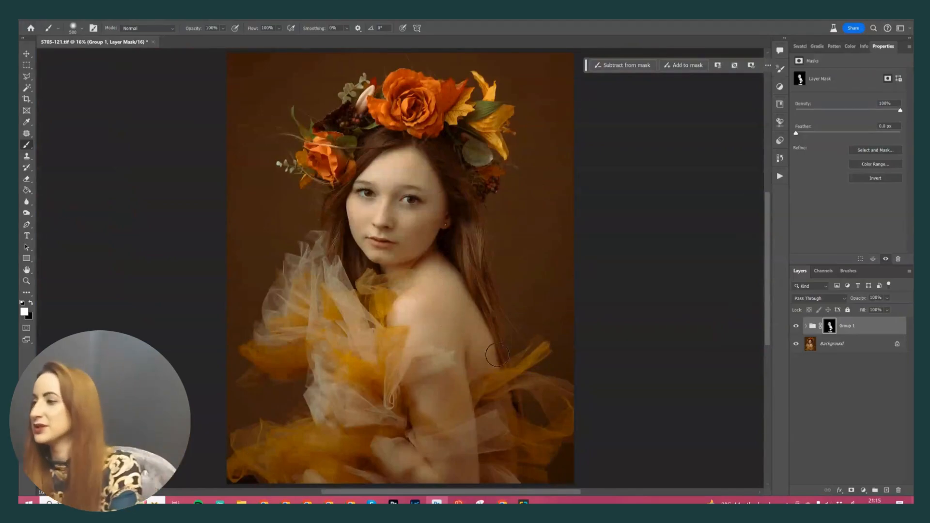
Create a new layer above Group 1 in Soft Light mode, filled with 50% gray
key(ctrl+plus)
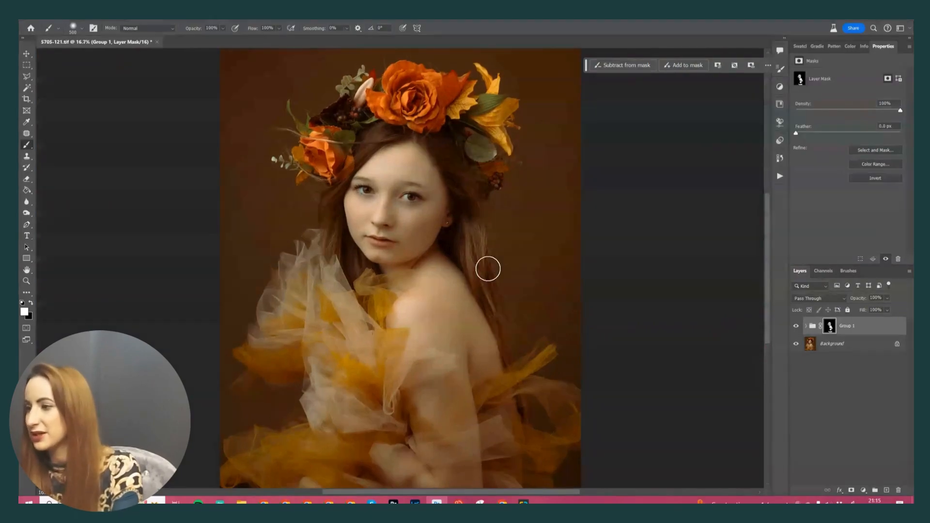
drag(474, 399, 470, 386)
key(ctrl+shift+n)
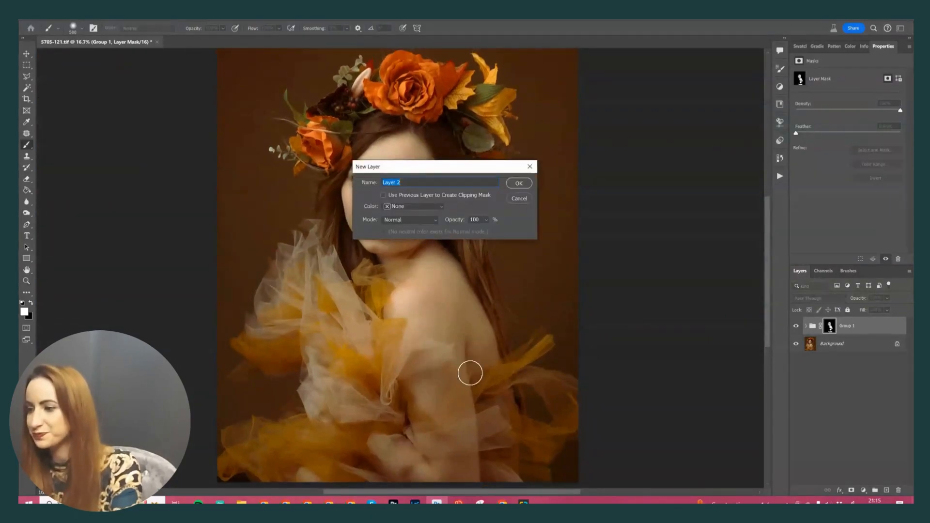
click(406, 221)
click(417, 353)
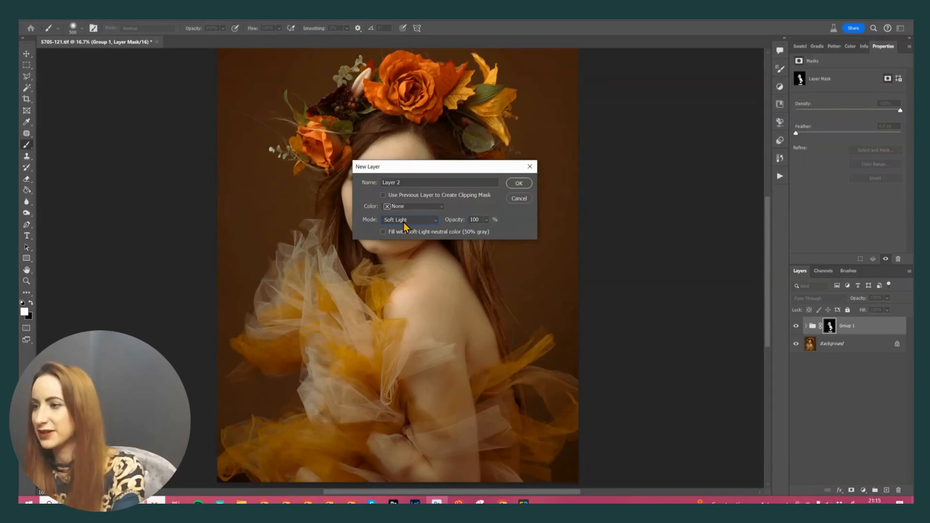
key(Return)
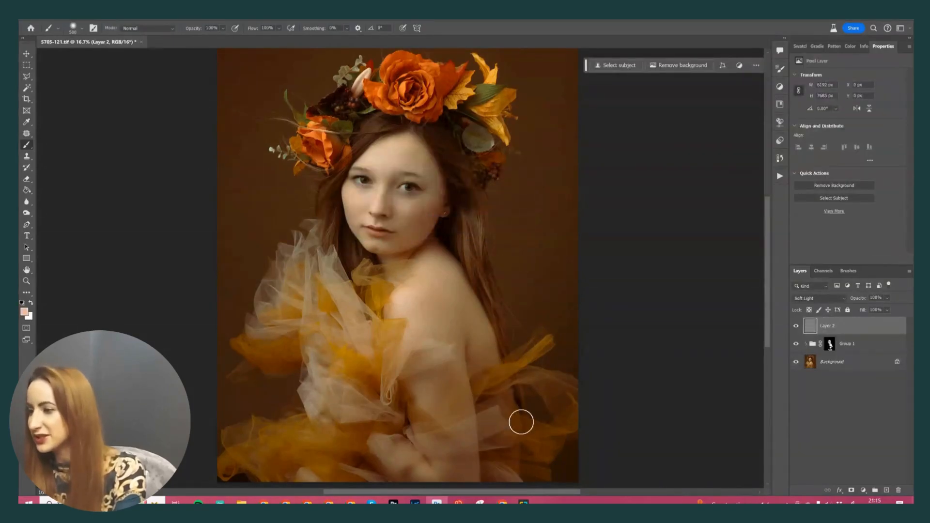
Burn the shadow side of the arm and back on the gray layer, using Midtones at 20% exposure
key(j)
scroll(512, 383, up, 2)
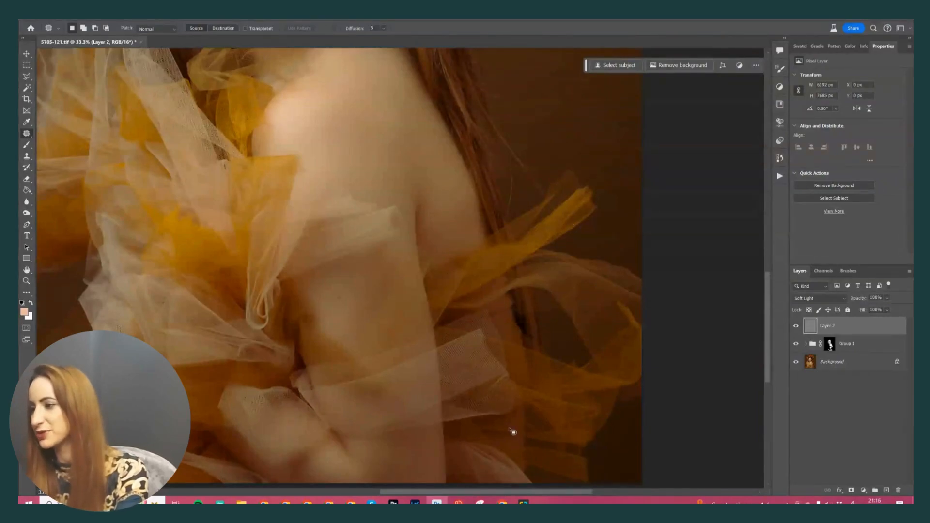
key(o)
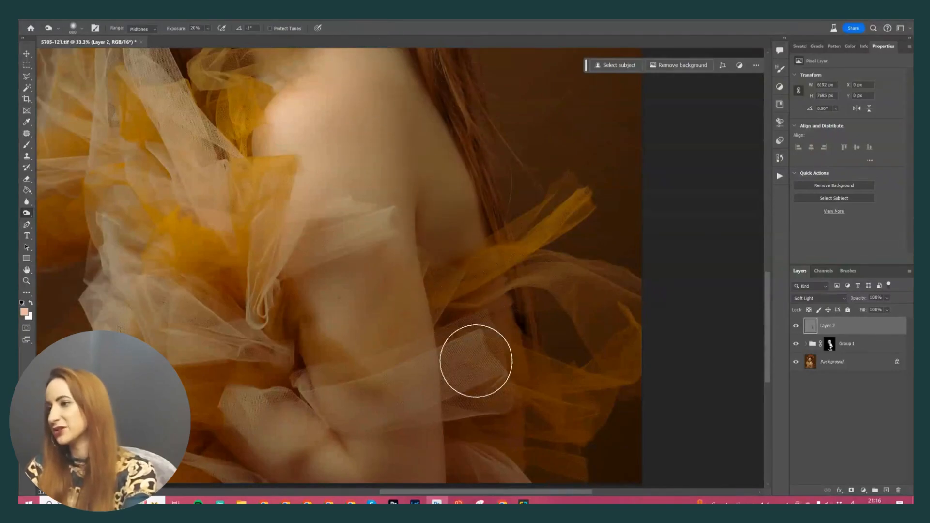
key(])
drag(413, 301, 397, 138)
key(ctrl+0)
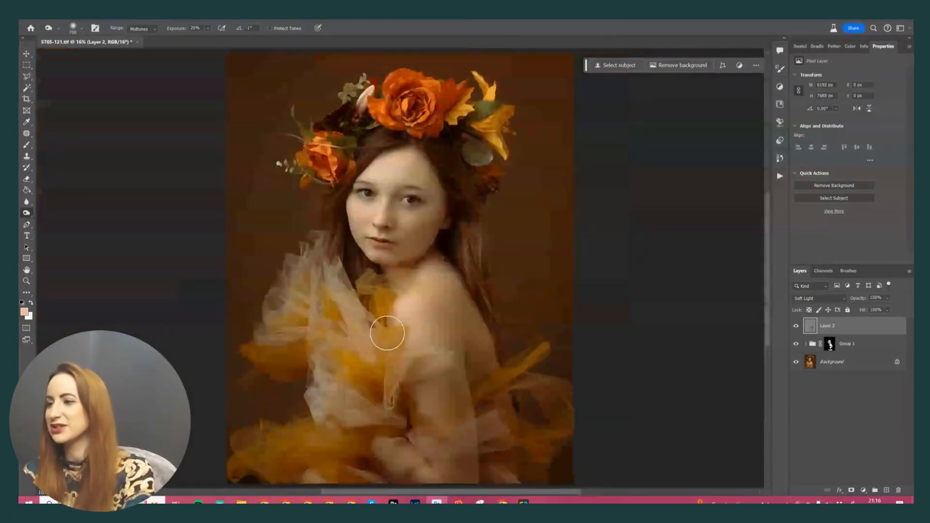
Deepen the shadows across the shoulder and back with the Burn tool, varying the brush size to suit each area
key([)
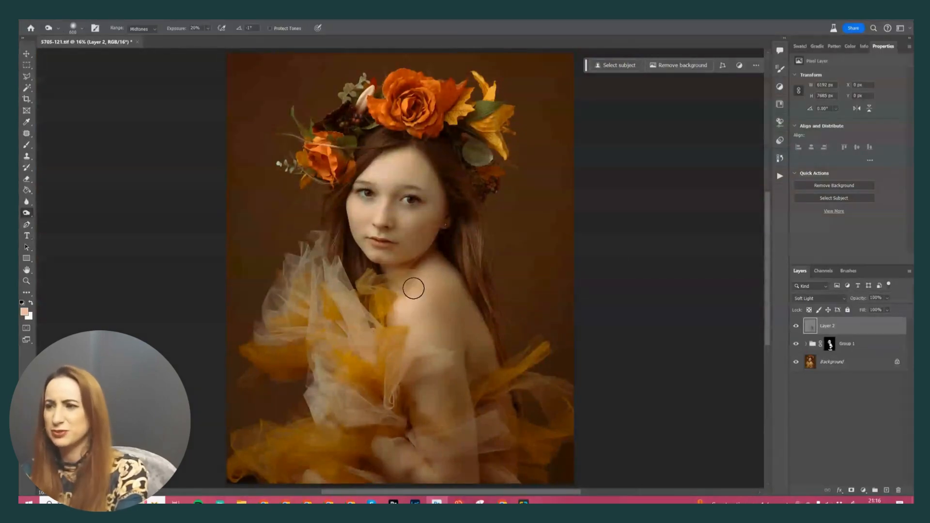
key(bracketright)
key(bracketright)
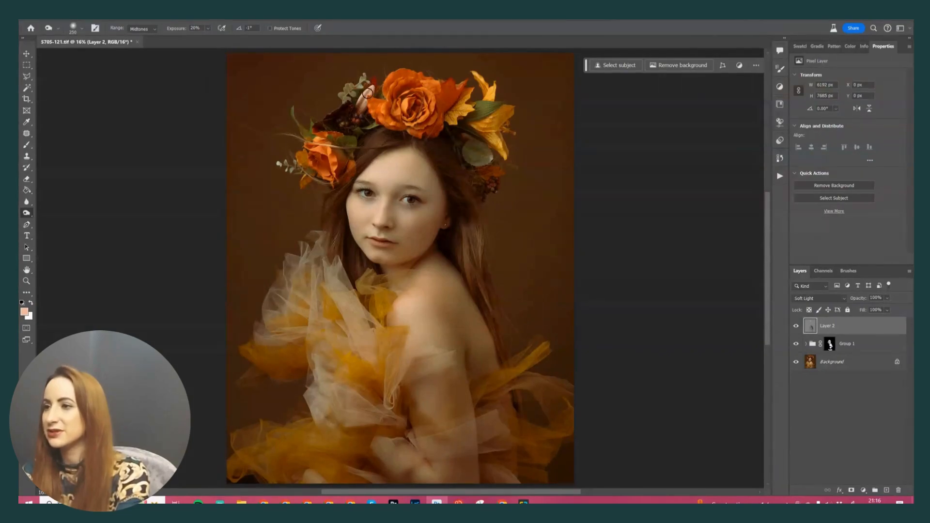
key(bracketright)
key(bracketright)
key(bracketright)
key(bracketright)
key(bracketright)
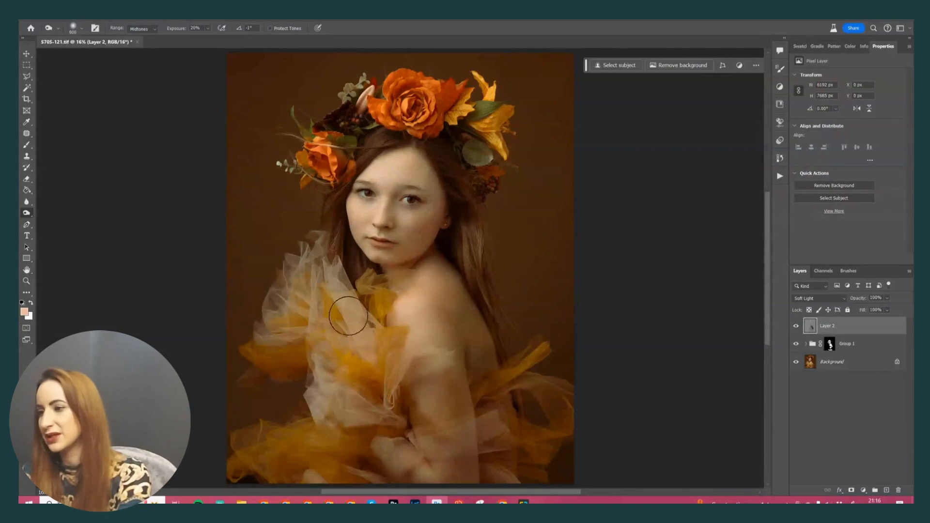
Burn the shaded side of the face near the ear with a progressively smaller brush
key(ctrl+plus)
key(bracketleft)
key(bracketleft)
key(bracketleft)
key(bracketleft)
key(bracketleft)
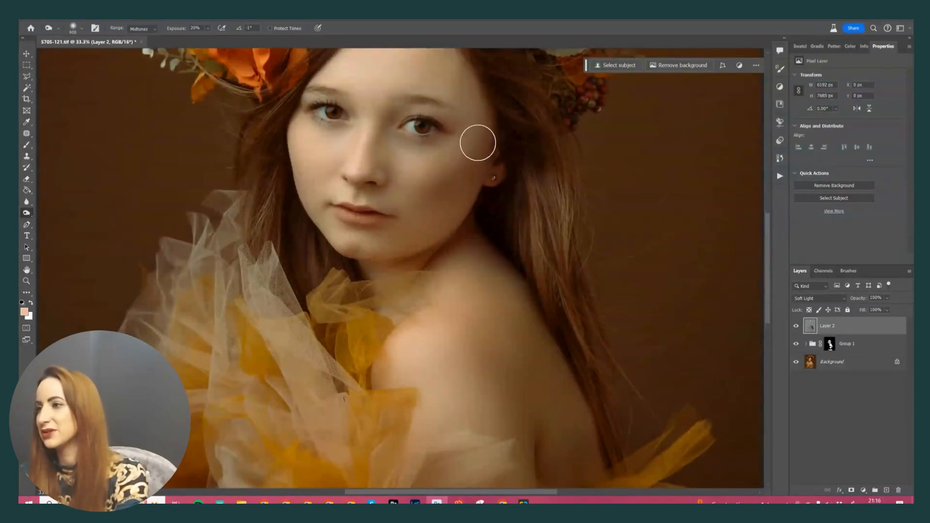
key(bracketleft)
key(bracketleft)
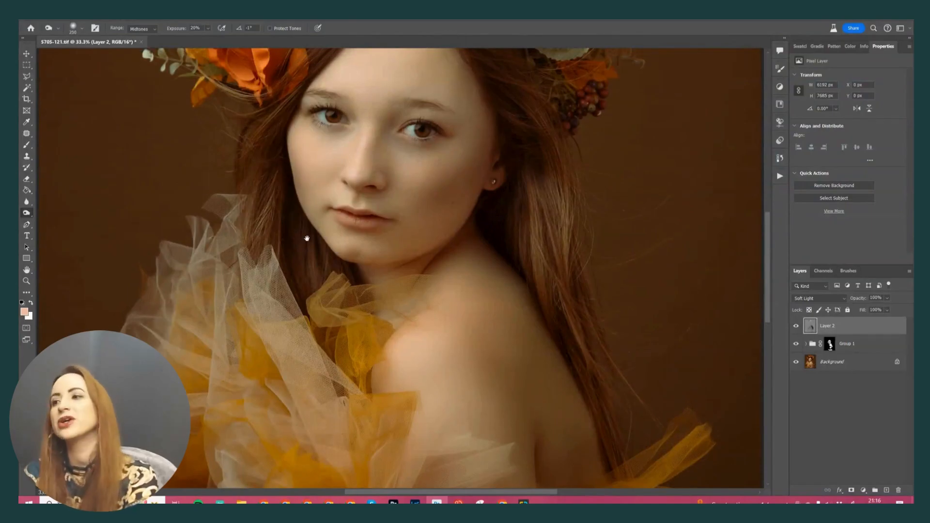
Burn the shadows under the jaw, on the outer cheek and beside the nose near the eye
scroll(322, 197, up, 3)
key(bracketright)
key(bracketright)
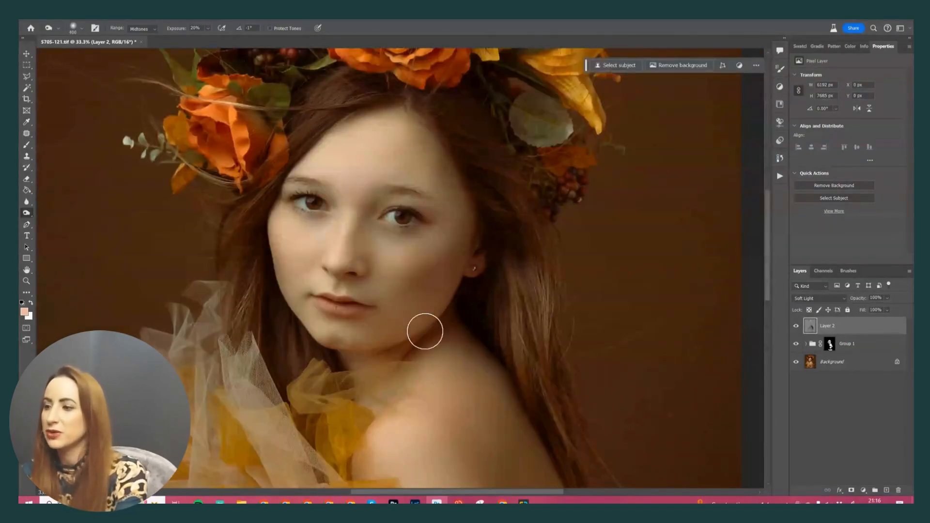
key(bracketleft)
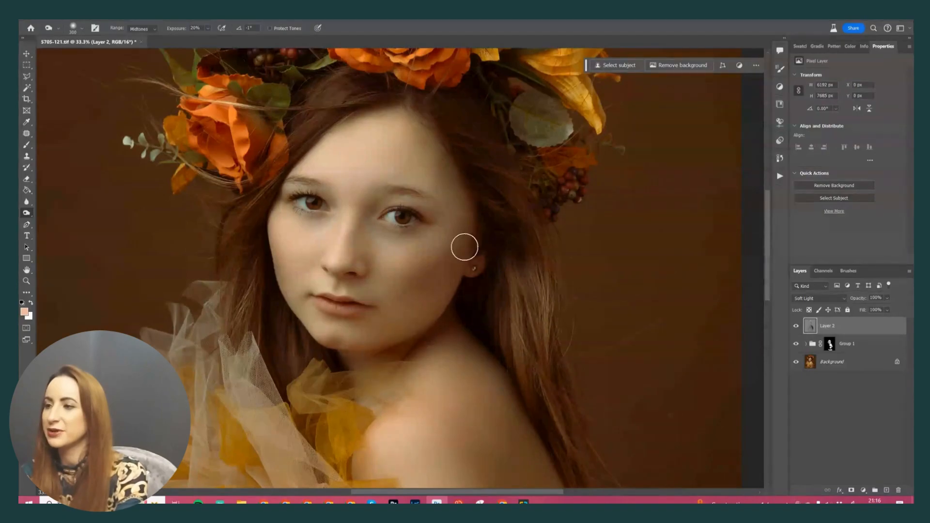
key(bracketleft)
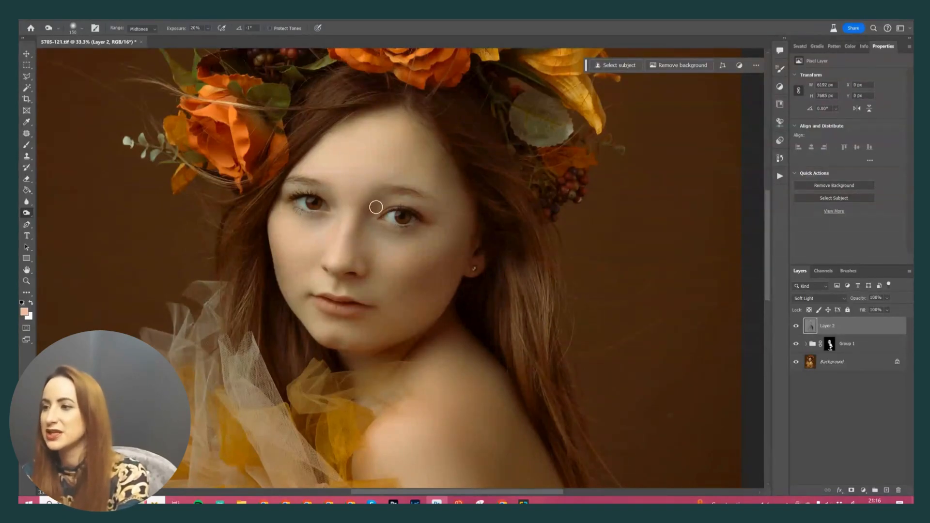
Dodge the facial highlights around the cheek and lips, using Midtones at 20% exposure with Protect Tones on
key(shift+o)
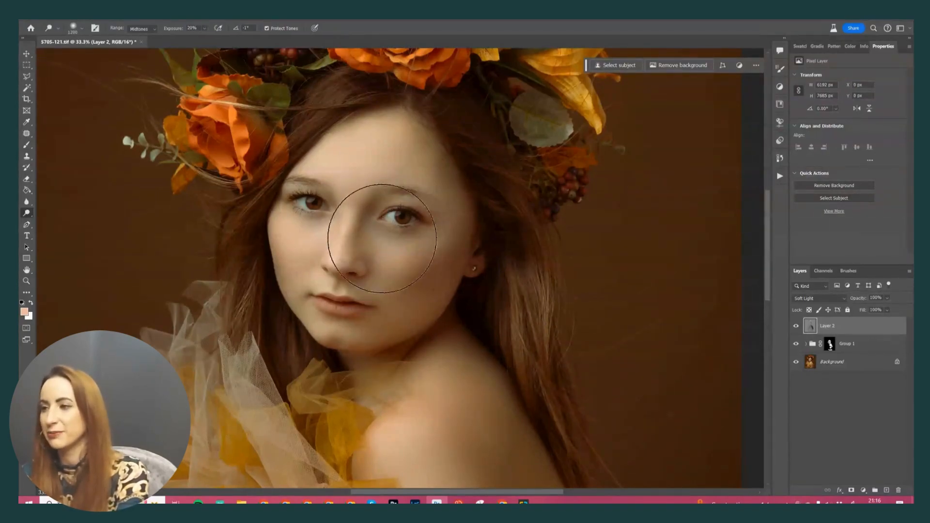
key(bracketleft)
key(bracketleft)
key(bracketleft)
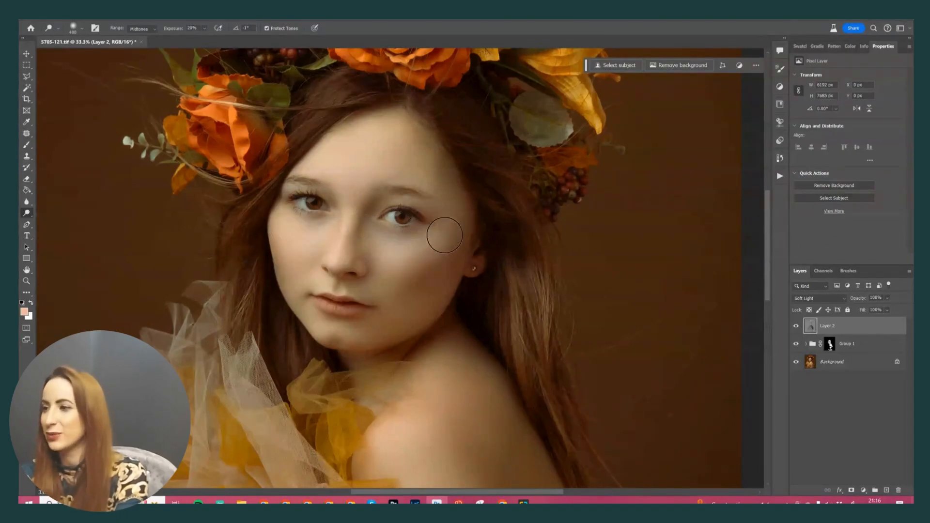
key(bracketright)
key(bracketright)
key(bracketleft)
key(bracketleft)
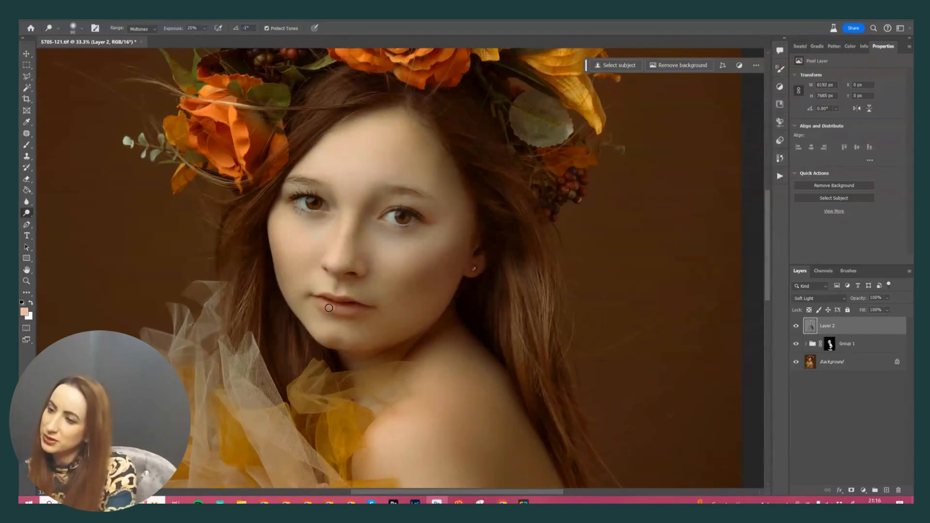
Lower the opacity of the soft-light dodge and burn layer to 51%
key(ctrl+0)
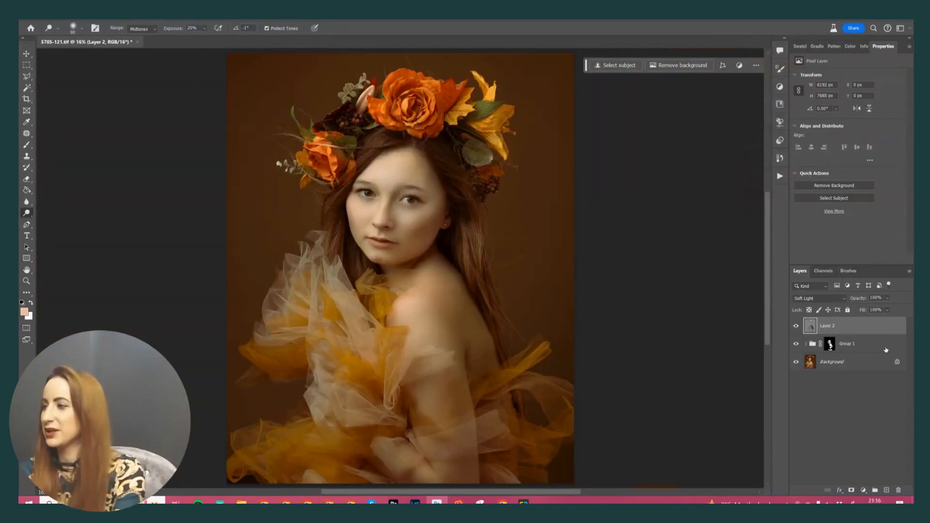
drag(887, 300, 879, 313)
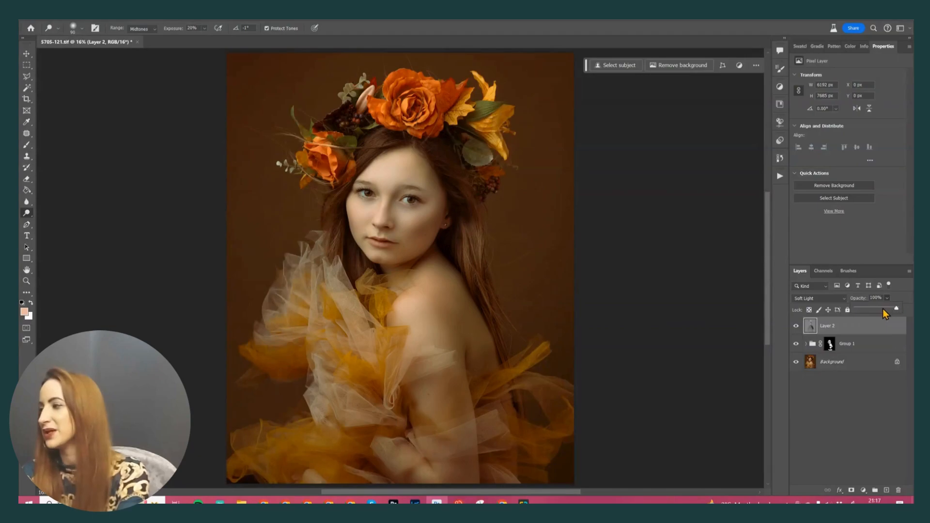
drag(881, 309, 875, 311)
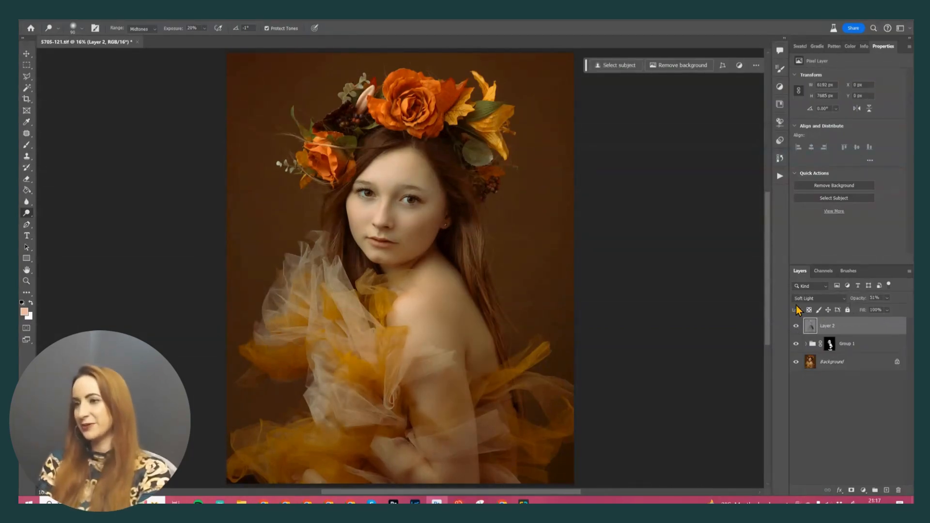
Patch out the outermost pale leaf beside the orange rose near the temple, working on the Background layer
click(833, 363)
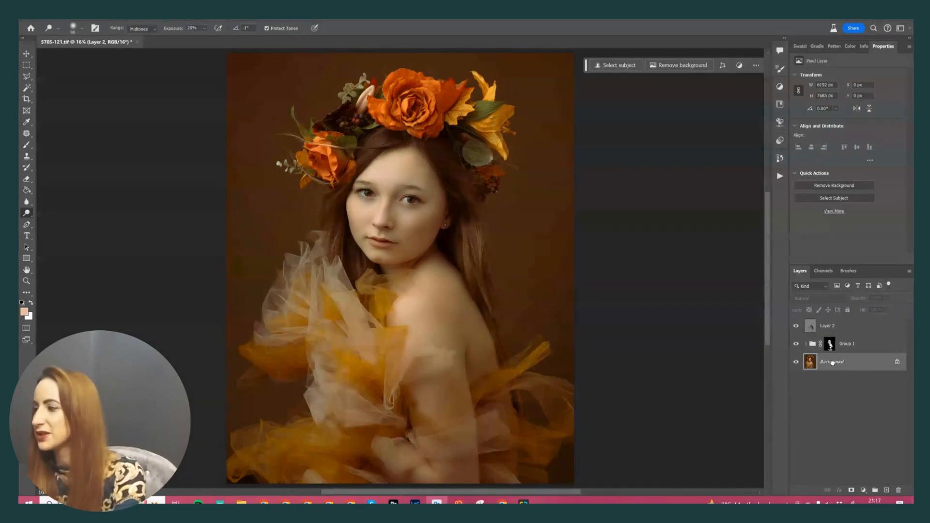
key(ctrl+plus)
key(ctrl+plus)
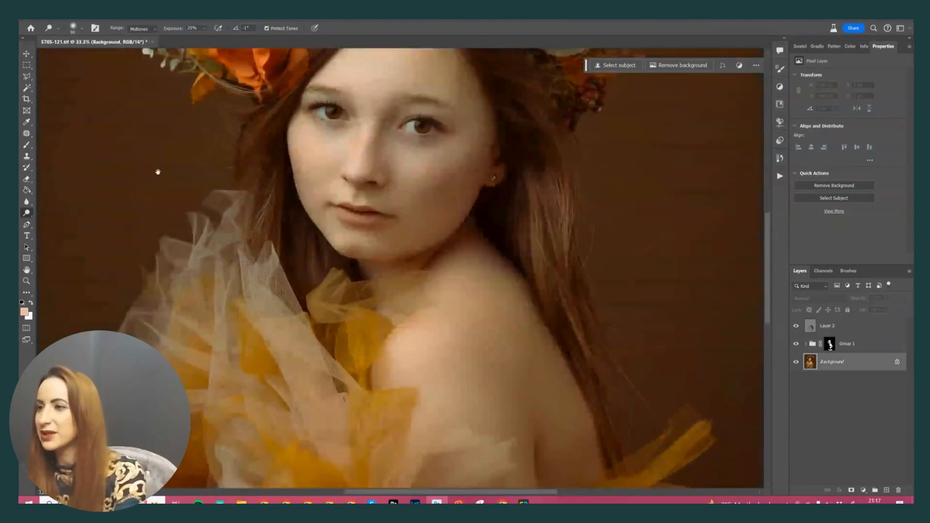
drag(158, 172, 248, 376)
key(j)
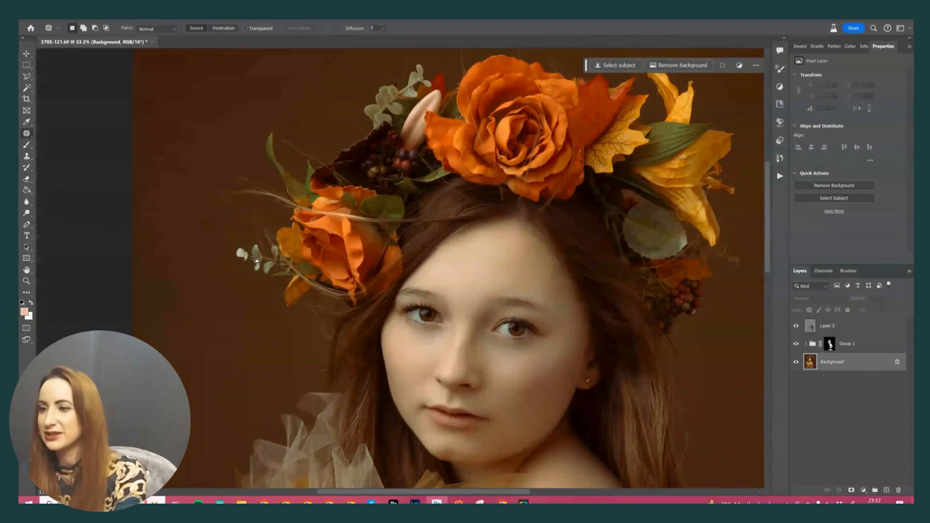
mouse_move(250, 261)
mouse_down()
mouse_move(254, 272)
mouse_move(241, 269)
mouse_up()
key(ctrl+d)
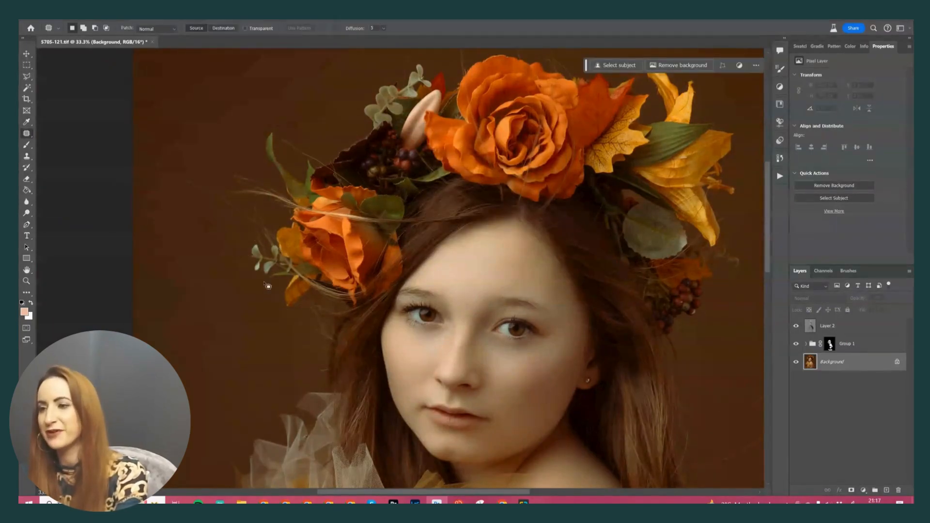
Add a new empty layer above the Background and sample orange from the large central rose for the Brush
drag(347, 154, 226, 264)
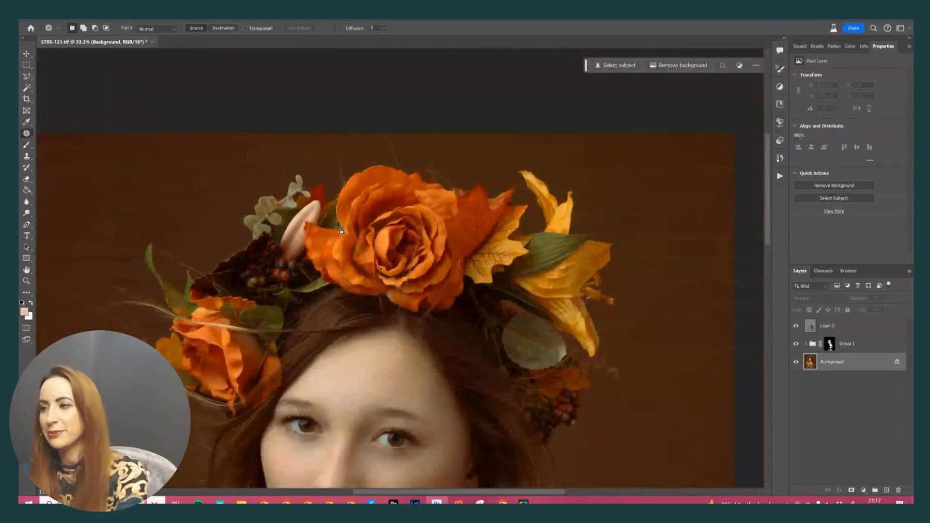
drag(305, 300, 343, 277)
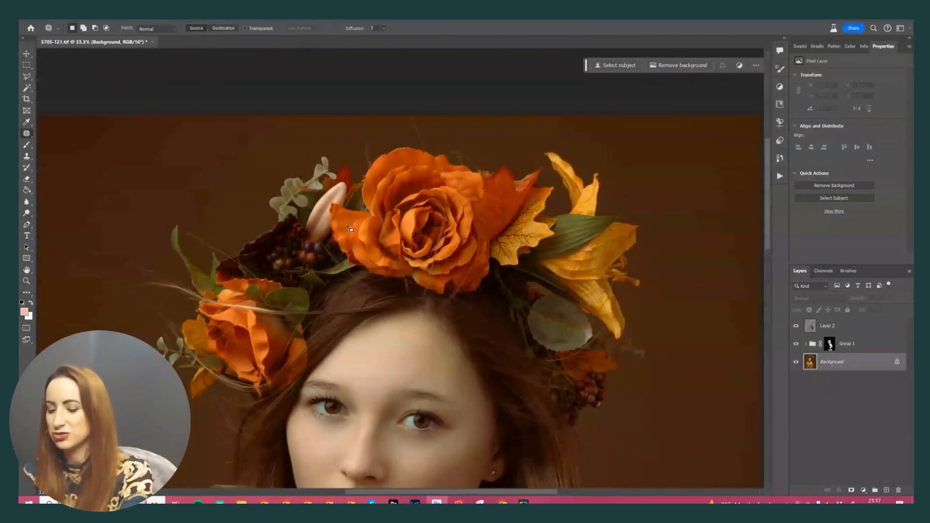
key(ctrl+shift+n)
key(Return)
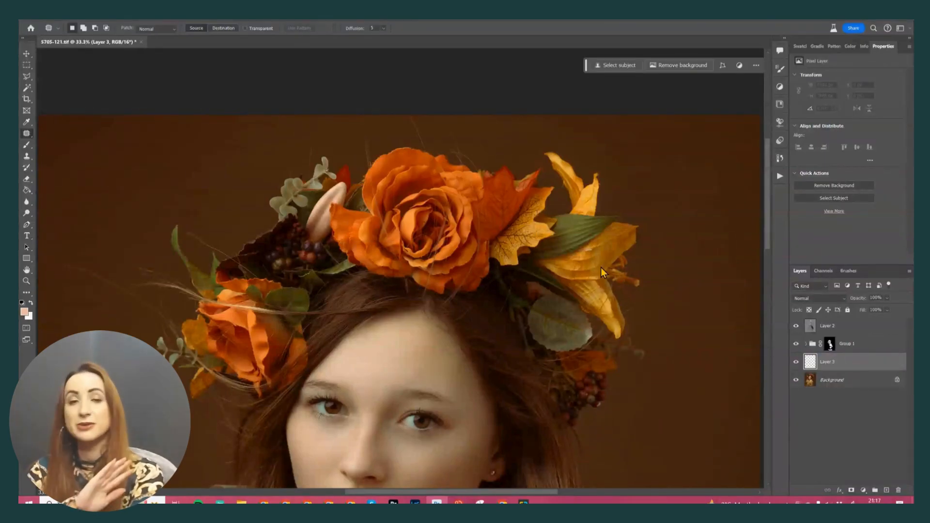
key(b)
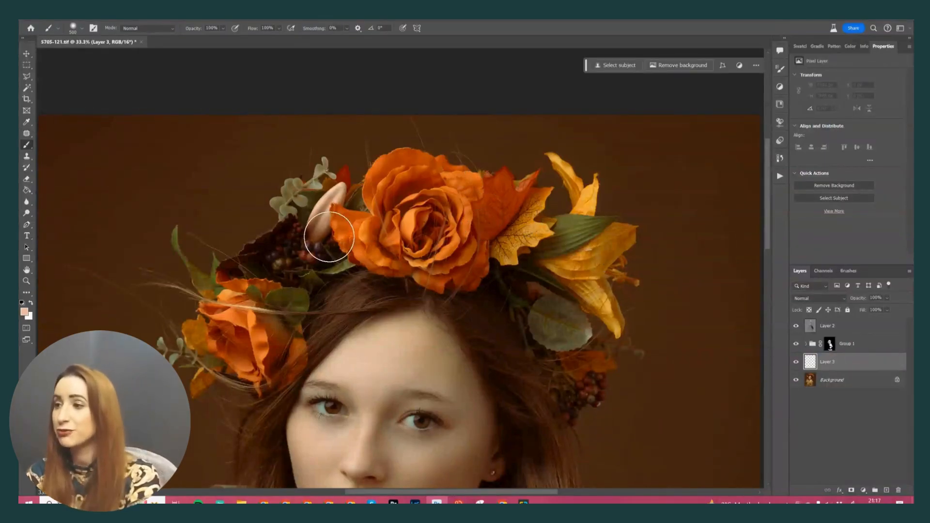
alt+click(368, 224)
alt+click(409, 219)
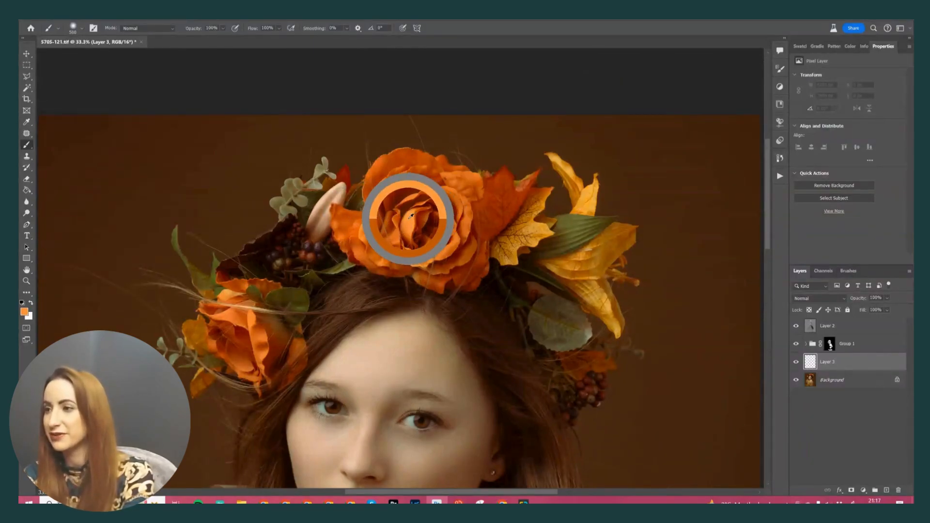
Paint the sampled orange over the pale petal beside the central rose with a smaller brush
key(bracketleft)
key(bracketleft)
key(bracketleft)
key(bracketleft)
key(bracketleft)
key(bracketleft)
mouse_move(342, 191)
mouse_down()
mouse_move(314, 221)
mouse_move(342, 186)
mouse_up()
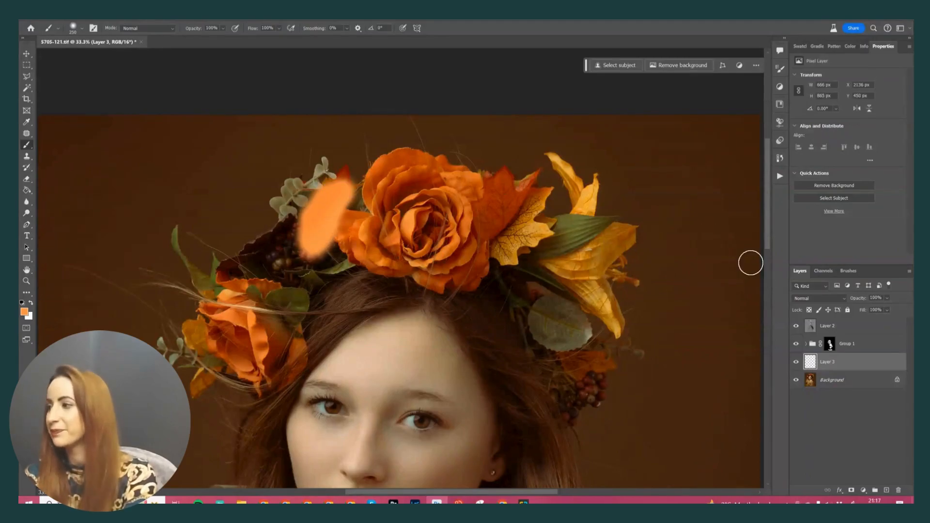
Try the Darken and Multiply blend modes on the orange paint layer
click(800, 301)
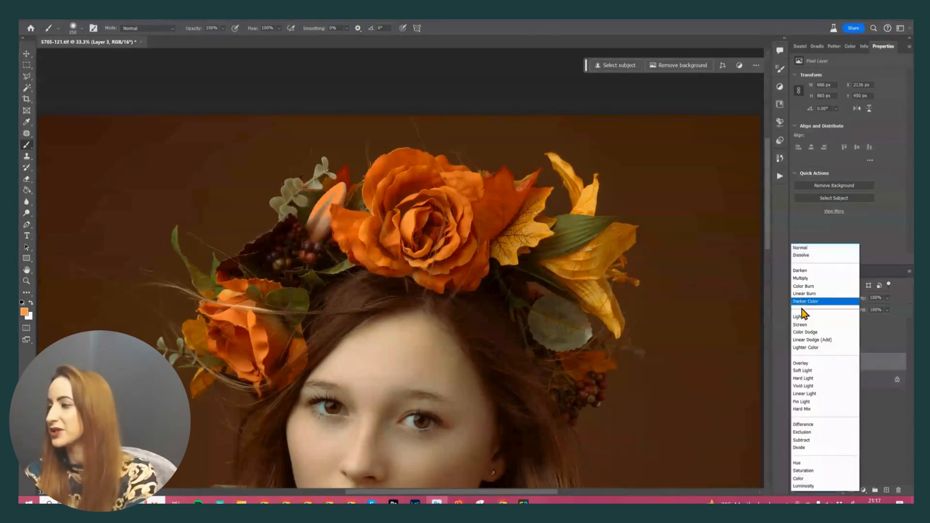
click(801, 271)
scroll(819, 292, down, 1)
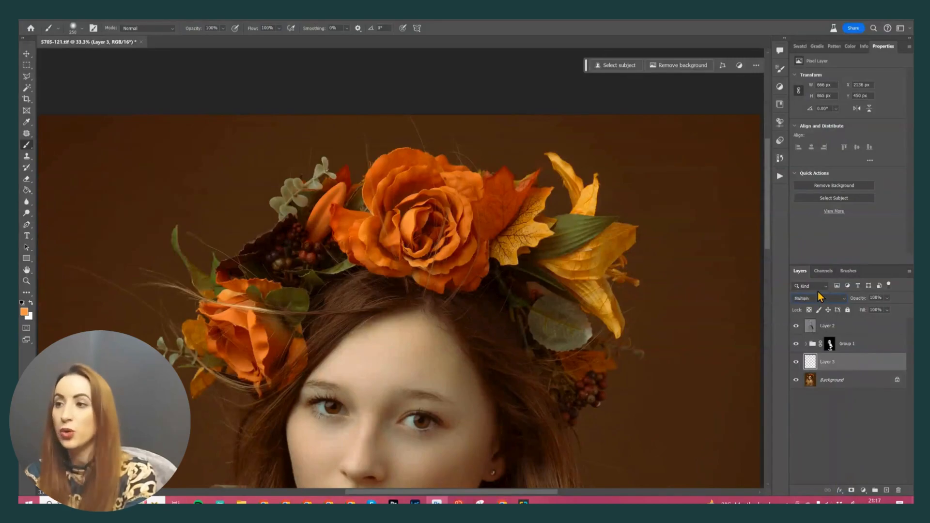
key(Up)
key(Down)
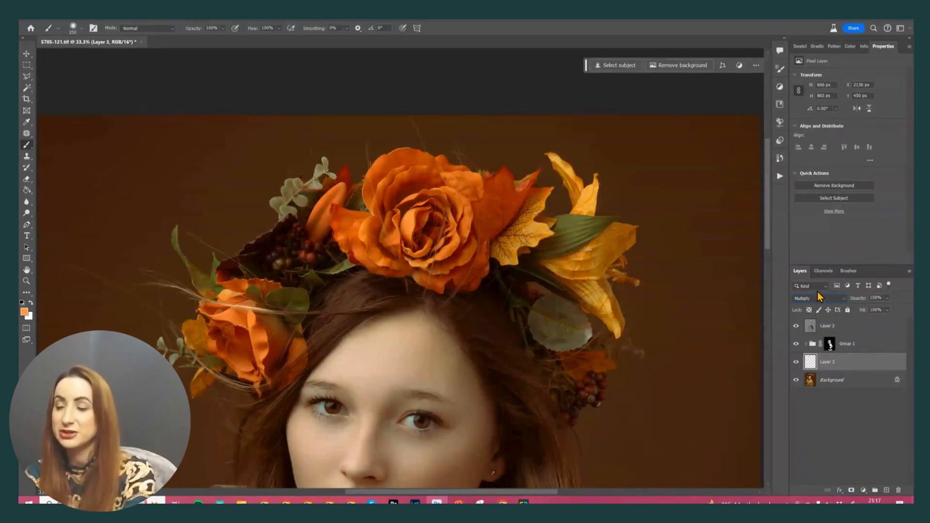
scroll(837, 297, up, 1)
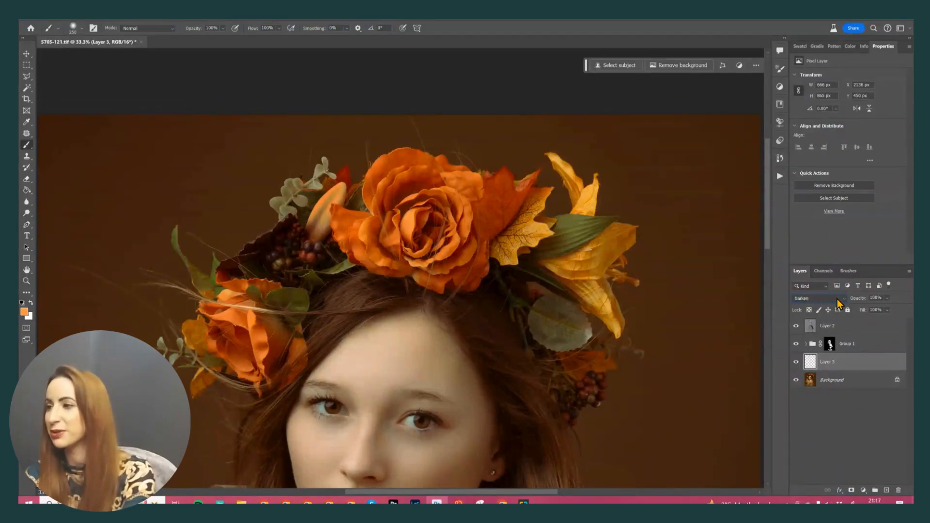
Set the orange paint layer to 60% opacity with the Multiply blend mode, comparing the image without it
click(887, 299)
drag(884, 308, 872, 308)
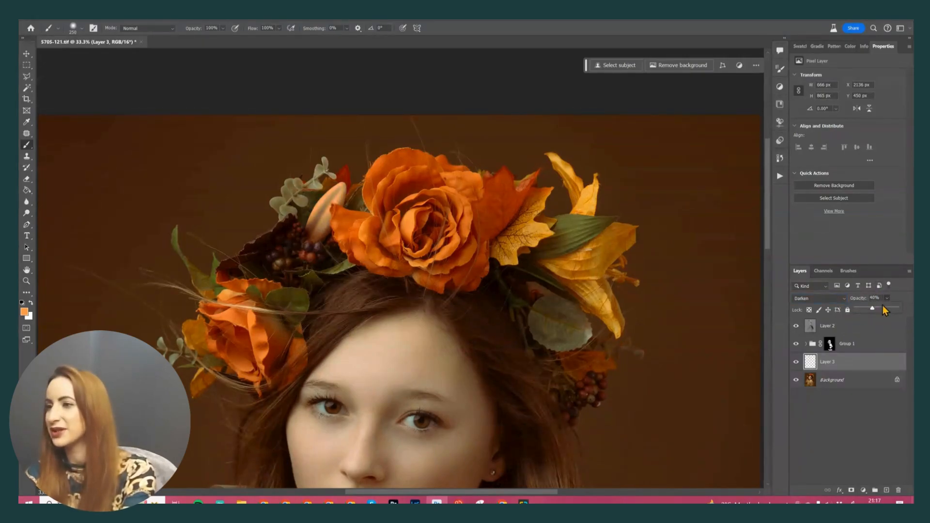
click(796, 363)
click(797, 363)
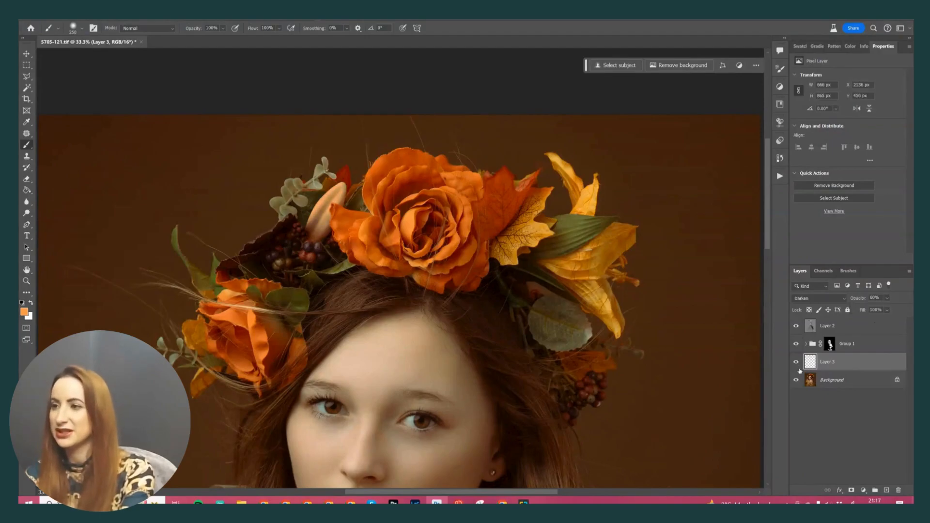
click(828, 299)
click(823, 283)
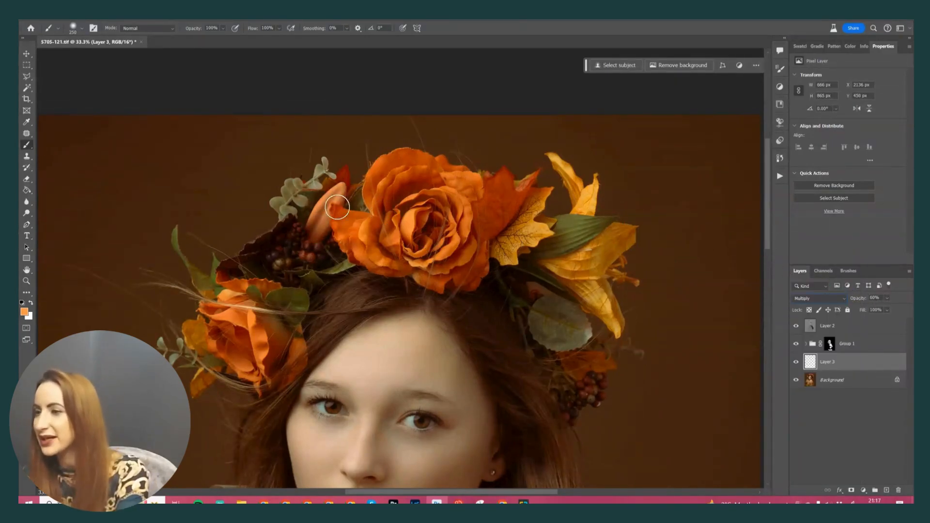
Enlarge the brush and paint orange over the smaller rose and the yellow maple leaf in the flower crown
key(])
key(])
key(])
mouse_move(308, 247)
mouse_down()
mouse_move(268, 289)
mouse_move(225, 305)
mouse_move(266, 311)
mouse_move(268, 344)
mouse_up()
mouse_move(518, 250)
mouse_down()
mouse_move(528, 238)
mouse_move(508, 251)
mouse_move(515, 220)
mouse_move(528, 204)
mouse_up()
key([)
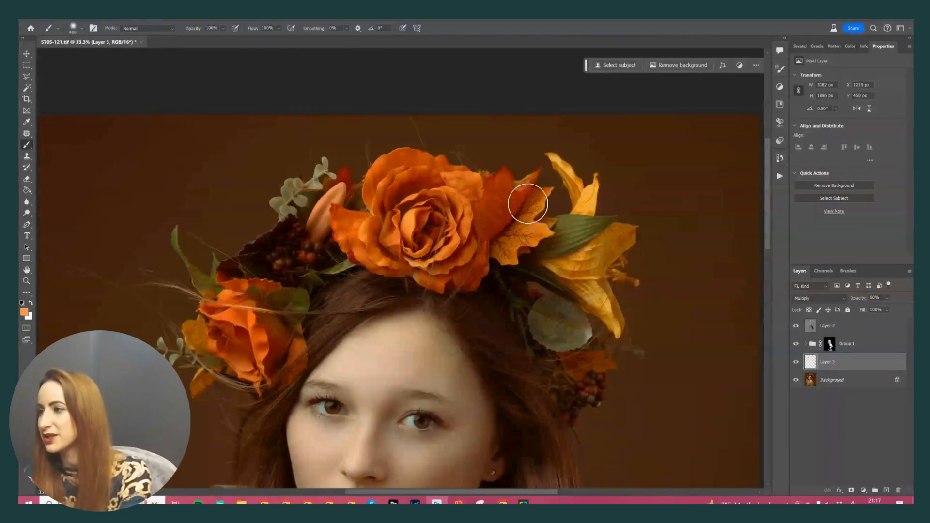
Paint orange over the yellow lily and the round grey-green leaf below it, adjusting the brush size
mouse_move(577, 241)
mouse_down()
mouse_move(556, 262)
mouse_move(602, 304)
mouse_move(582, 281)
mouse_up()
key([)
key([)
key(])
key(])
mouse_move(582, 335)
mouse_down()
mouse_move(545, 326)
mouse_move(556, 316)
mouse_move(548, 328)
mouse_move(558, 329)
mouse_up()
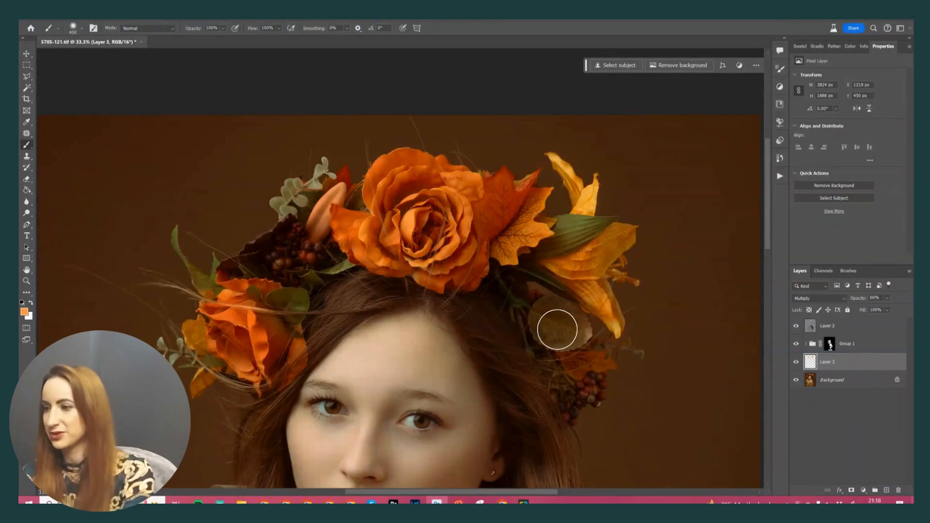
Check the recoloured flower crown against the whole portrait and merge the orange paint layer into the Background
key(ctrl+0)
key(ctrl+plus)
key(ctrl+plus)
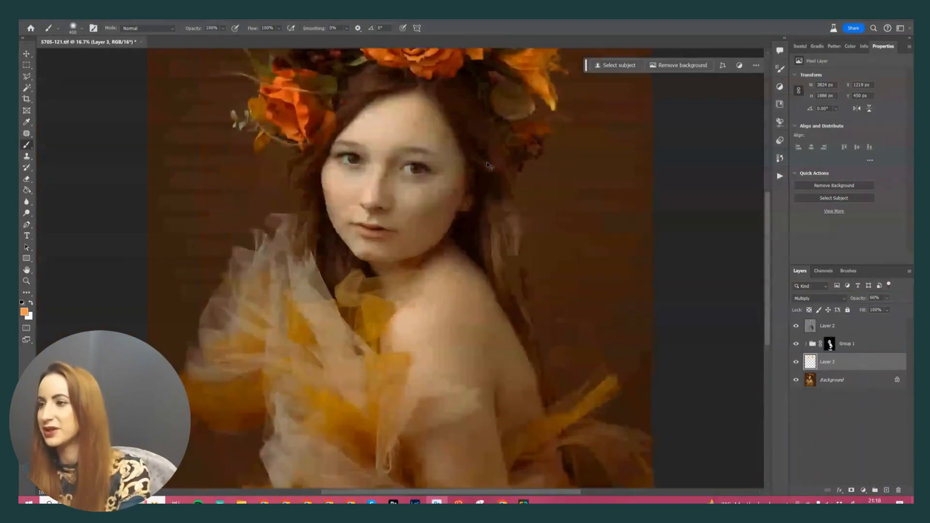
drag(384, 172, 394, 364)
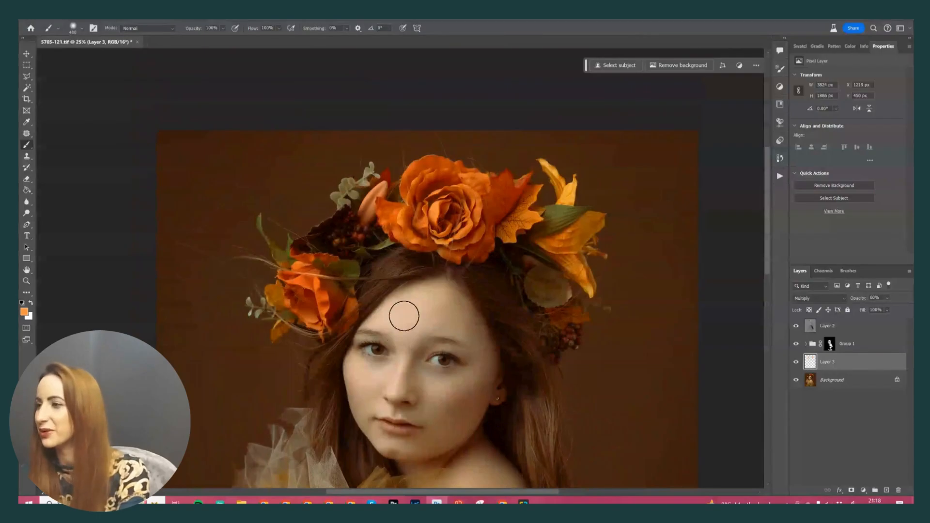
key(ctrl+0)
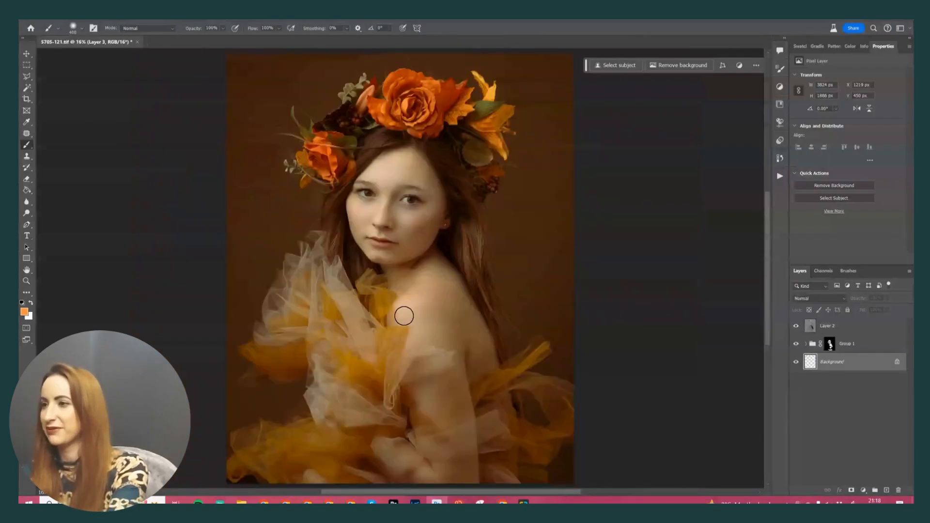
key(Delete)
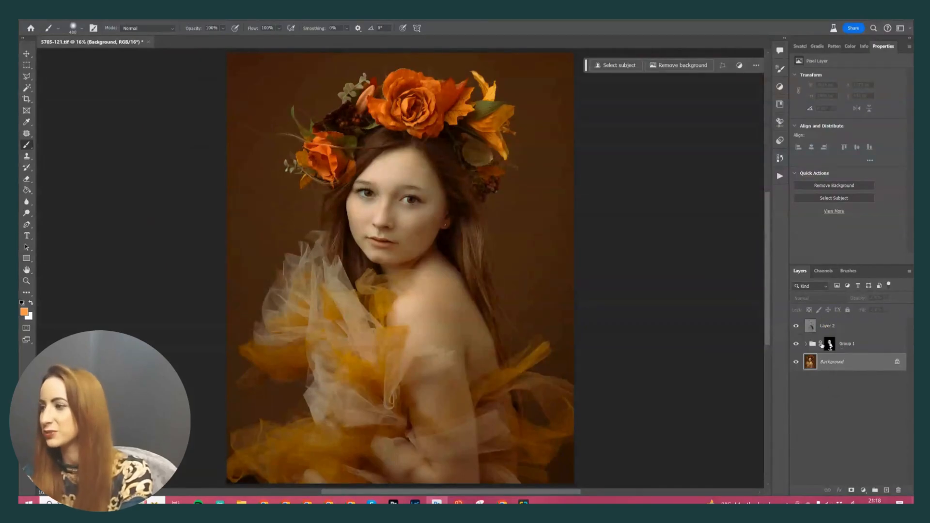
Patch the area around the pale leaf sprig beside the smaller rose on the Background layer
key(ctrl+plus)
key(ctrl+plus)
key(ctrl+plus)
key(j)
mouse_move(142, 112)
mouse_down()
mouse_move(156, 123)
mouse_move(167, 109)
mouse_move(257, 390)
mouse_up()
key(ctrl+d)
drag(250, 317, 335, 333)
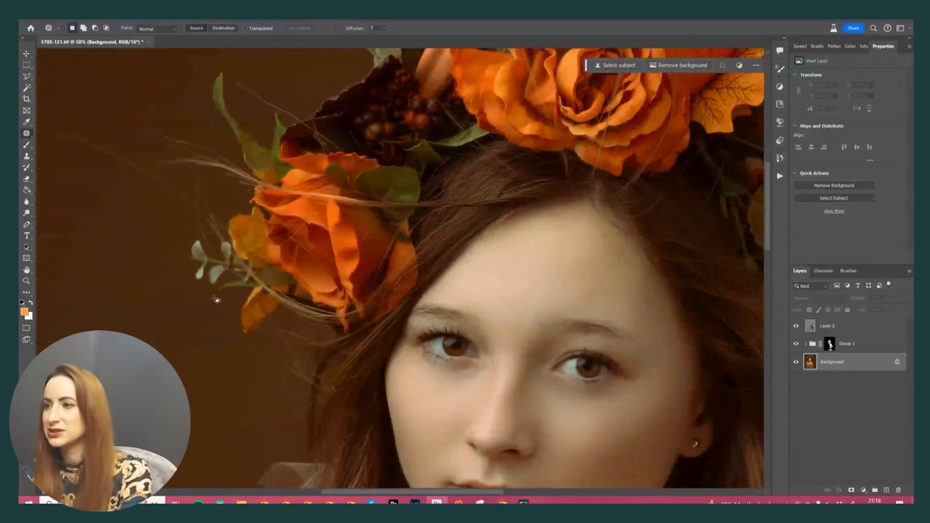
Burn the pale leaf sprigs in the flower crown on the soft-light layer, using Midtones at 20% exposure
click(838, 326)
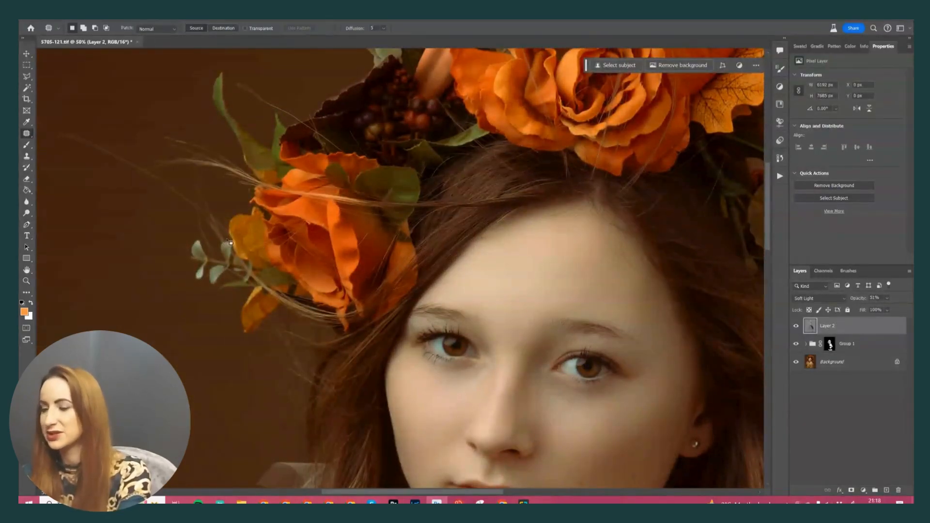
key(o)
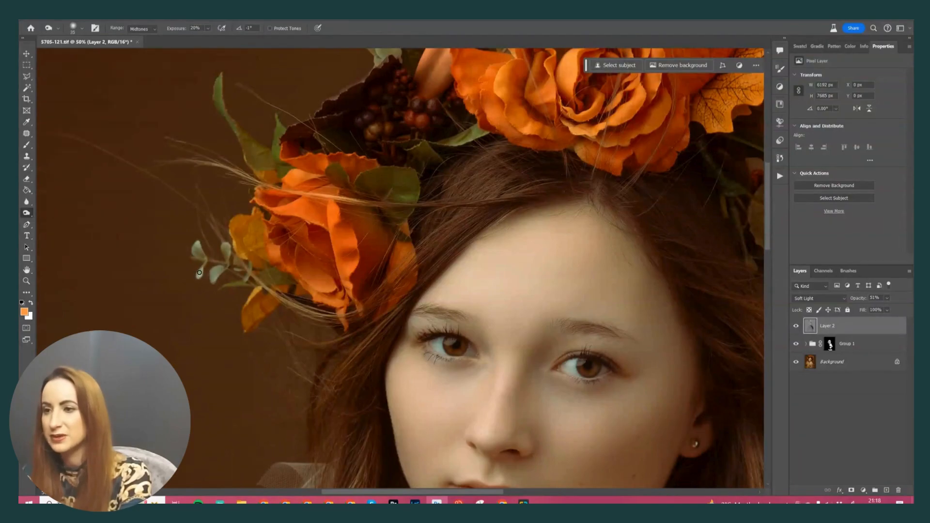
scroll(304, 217, up, 5)
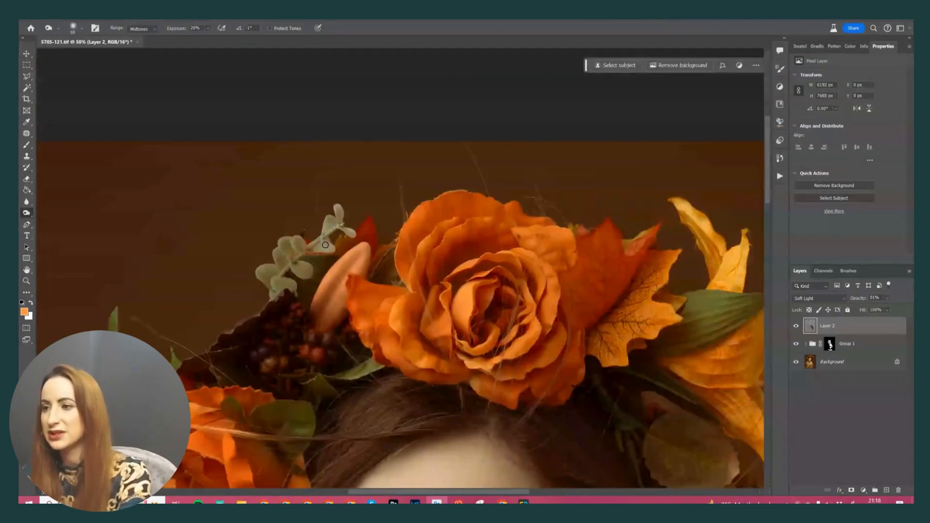
key(ctrl+0)
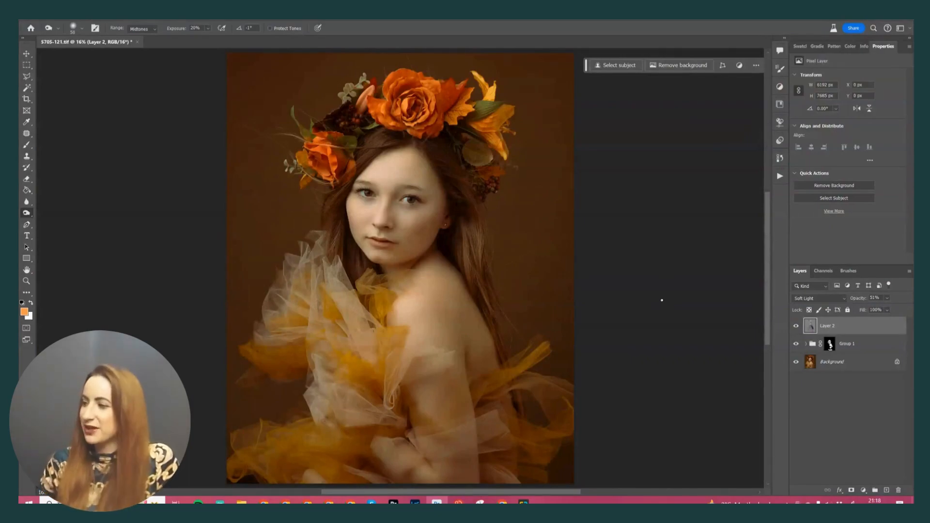
Select the Background layer and open the Backgrounds folder in File Explorer
click(870, 363)
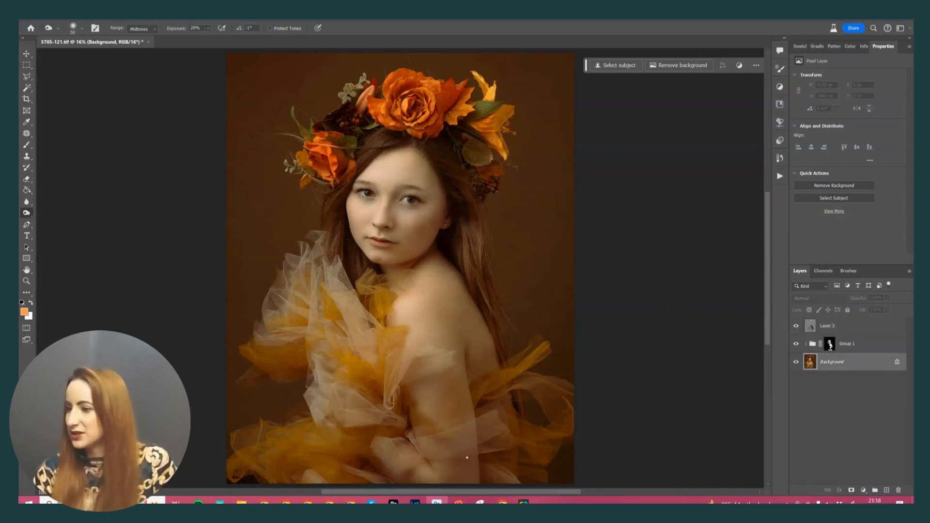
mouse_move(241, 502)
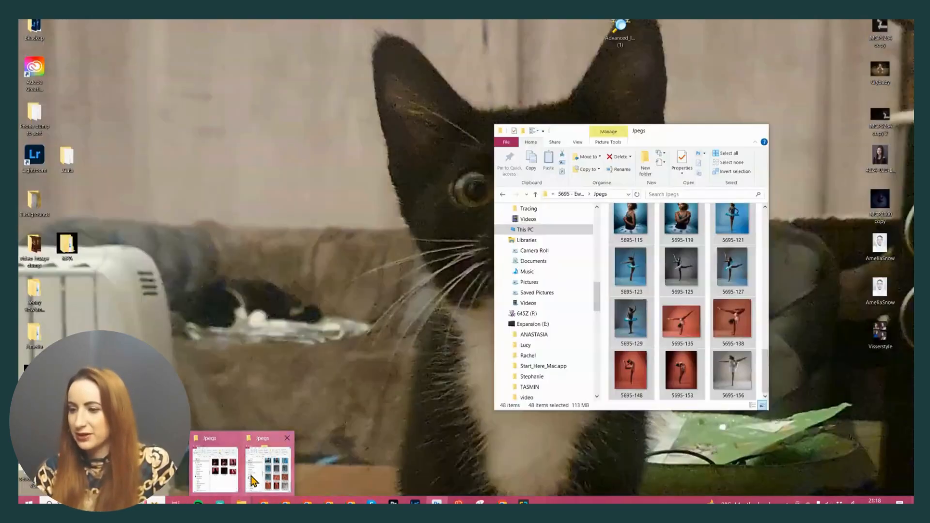
click(251, 477)
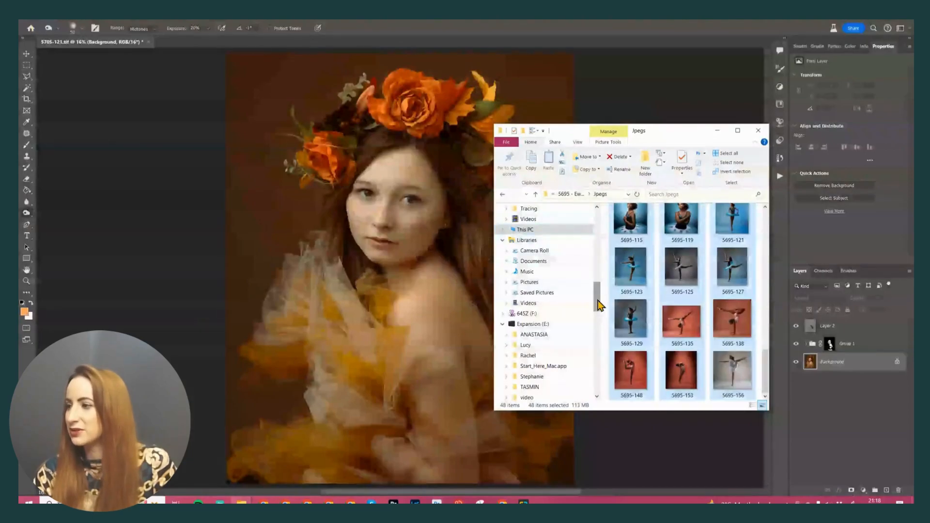
drag(596, 301, 593, 222)
click(524, 276)
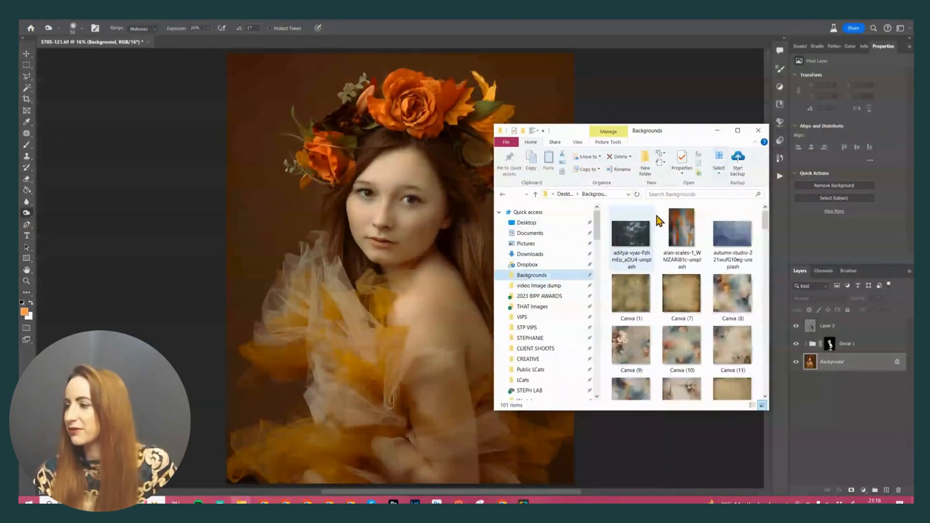
Enlarge the Backgrounds folder window and preview candidate textures, including Canva (7), Canva (14), Canva (15), Canva (45) and Canva (55)
click(679, 298)
drag(705, 136, 509, 21)
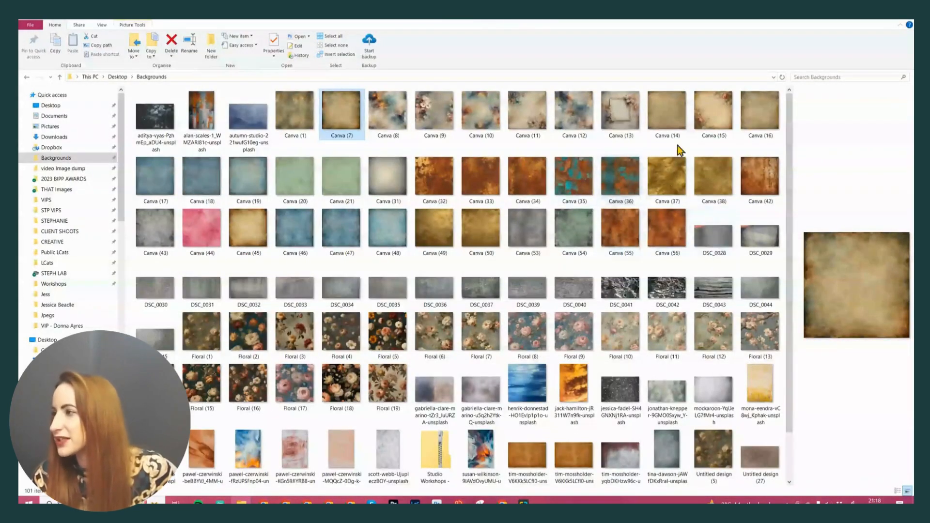
click(668, 116)
click(719, 117)
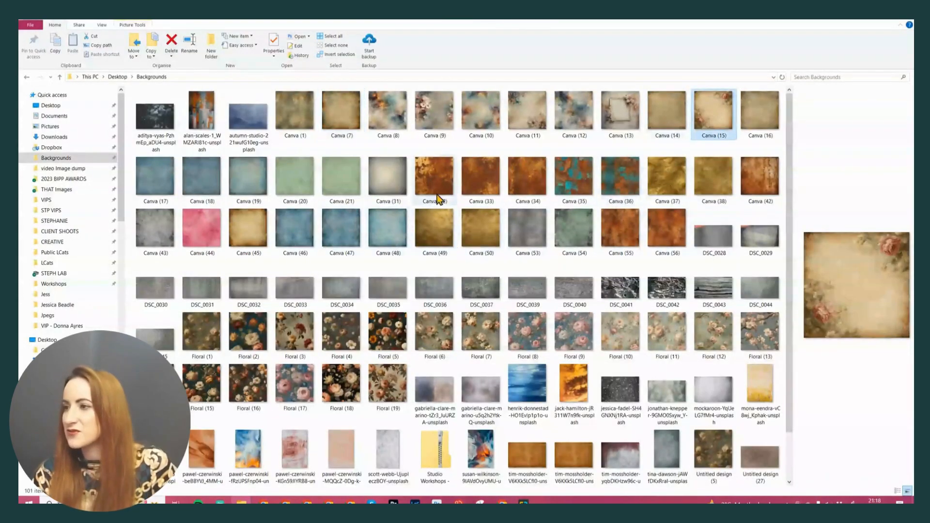
click(624, 235)
drag(790, 182, 782, 157)
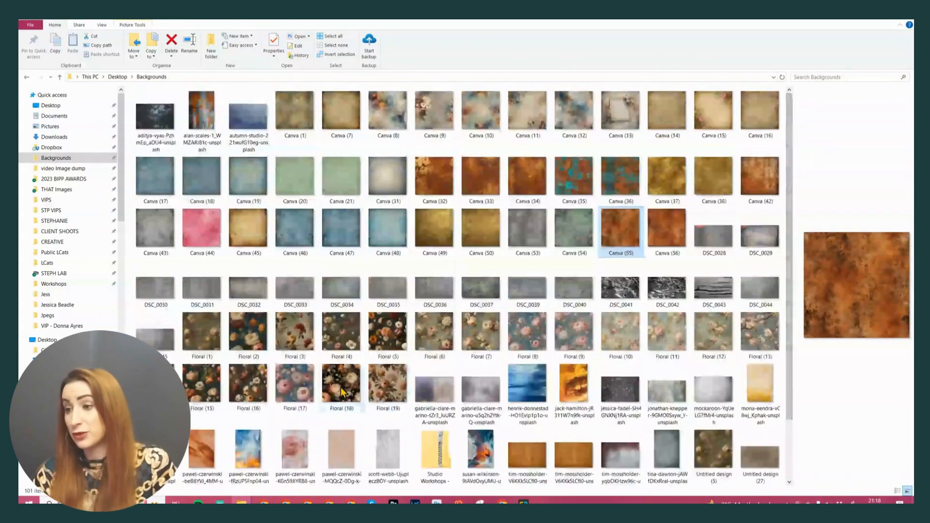
click(249, 231)
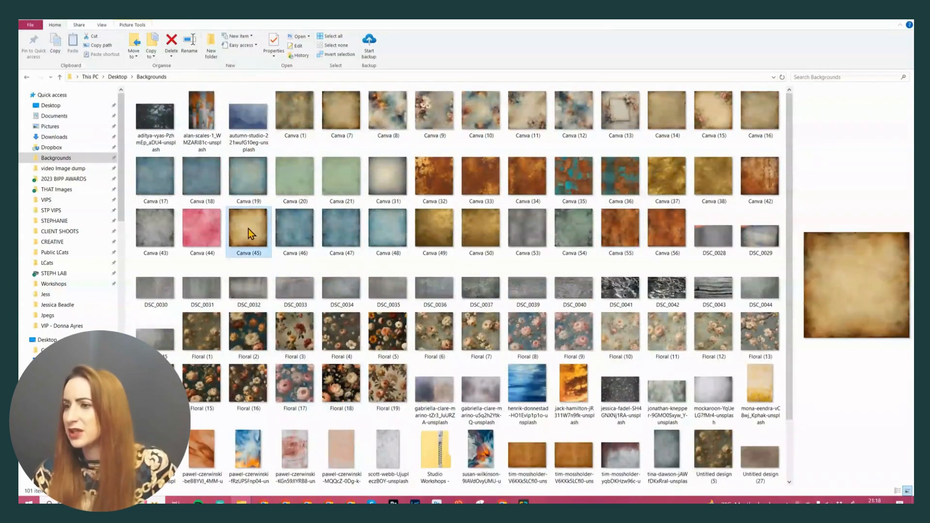
click(346, 117)
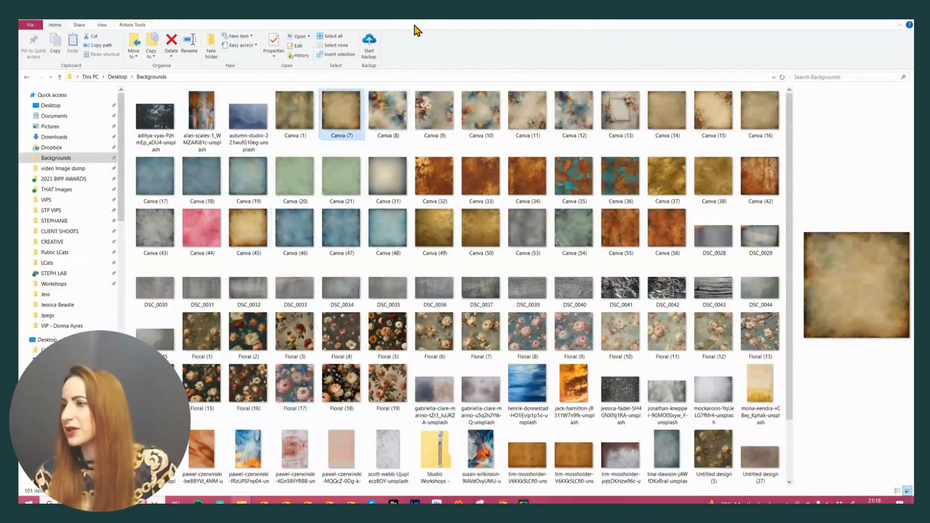
Place the Canva (1) texture from the Backgrounds folder above the Background layer and enlarge it to cover the whole portrait
key(Left)
double_click(447, 20)
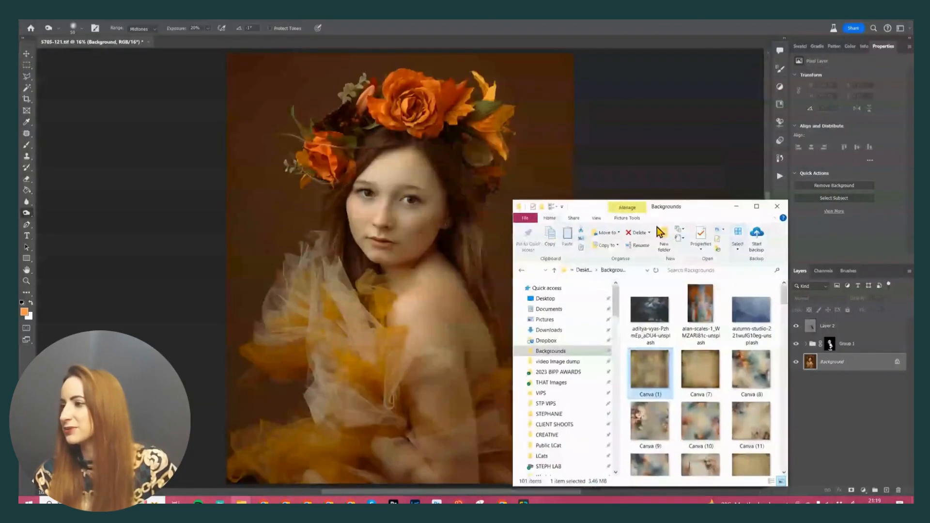
drag(650, 382, 387, 300)
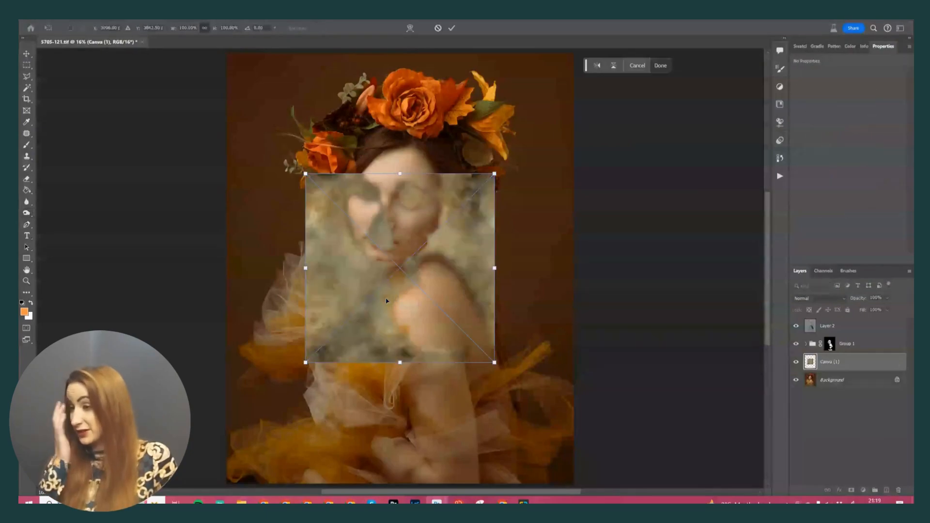
key(ctrl+minus)
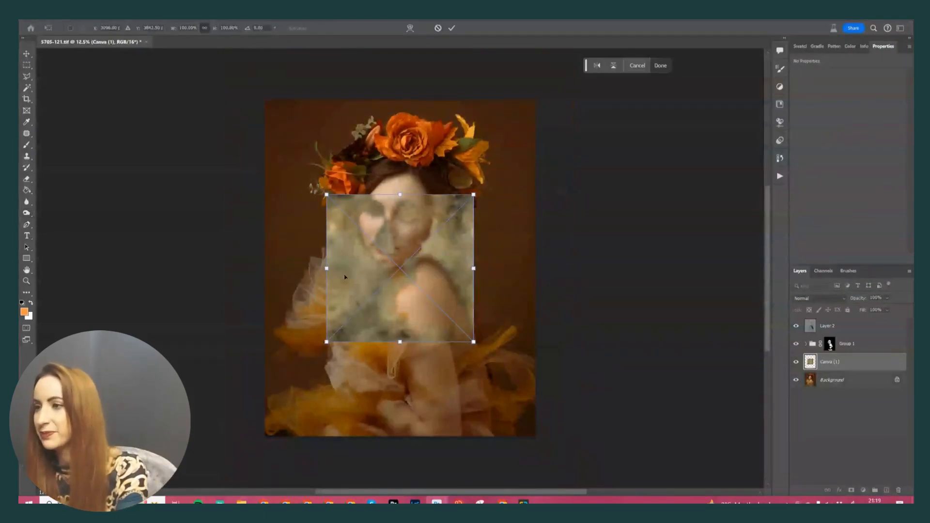
drag(326, 194, 206, 74)
drag(475, 352, 583, 451)
key(Return)
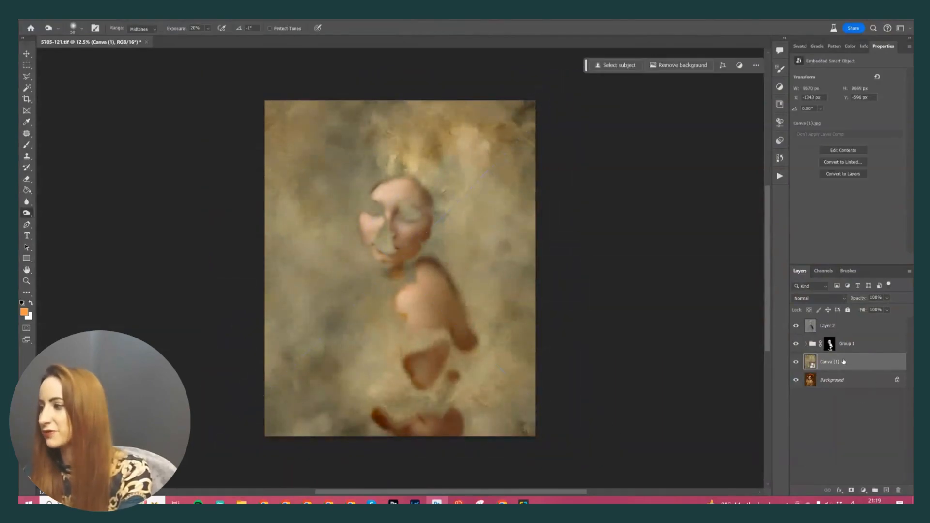
Set the Canva (1) layer's blend mode to Soft Light and hide it with a black layer mask
click(840, 298)
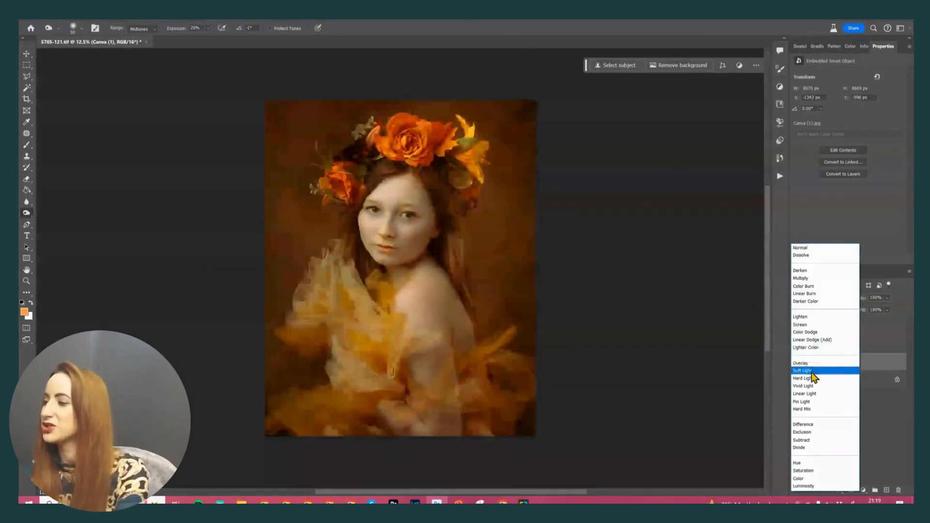
click(811, 371)
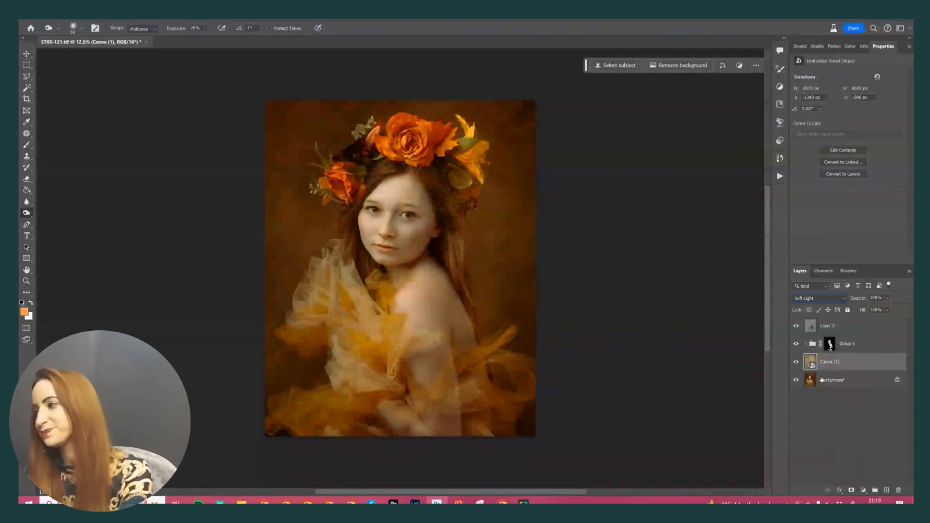
click(853, 490)
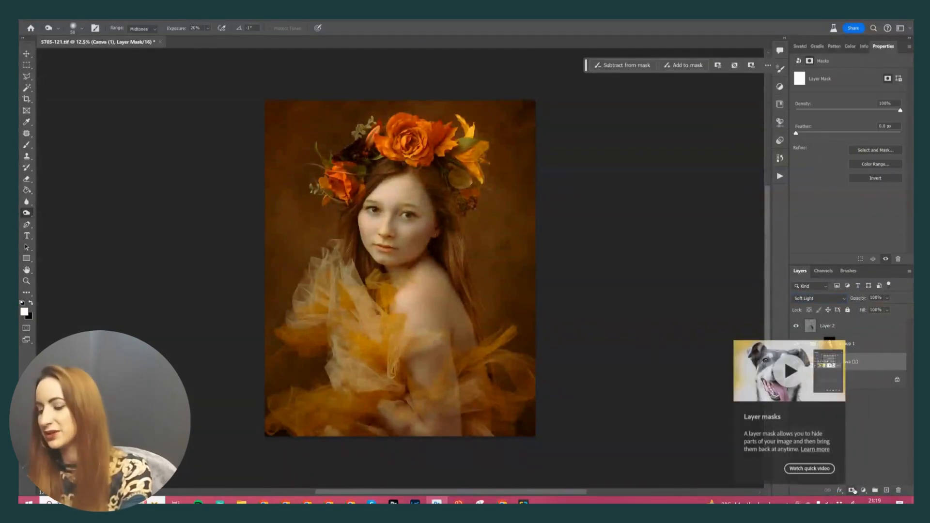
key(ctrl+i)
Paint white on the Canva (1) mask with a large brush to reveal the texture over the backdrop around the girl
key(b)
key(d)
key(bracketright)
key(bracketright)
key(bracketright)
key(bracketright)
key(bracketright)
key(bracketright)
mouse_move(502, 263)
mouse_down()
mouse_move(486, 223)
mouse_move(500, 291)
mouse_move(496, 327)
mouse_up()
key(bracketright)
key(bracketright)
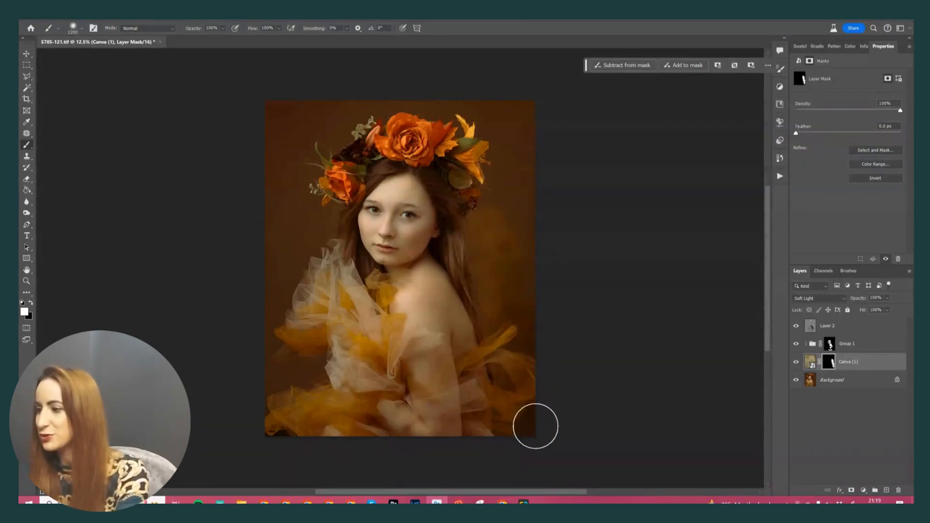
key(bracketright)
mouse_move(306, 367)
mouse_down()
mouse_move(263, 410)
mouse_move(246, 362)
mouse_move(295, 251)
mouse_move(323, 220)
mouse_move(290, 198)
mouse_move(295, 147)
mouse_move(283, 164)
mouse_move(387, 92)
mouse_move(280, 99)
mouse_move(270, 113)
mouse_move(420, 97)
mouse_move(501, 101)
mouse_move(501, 127)
mouse_move(530, 121)
mouse_move(507, 195)
mouse_move(527, 204)
mouse_move(544, 357)
mouse_move(535, 427)
mouse_move(513, 271)
mouse_move(491, 226)
mouse_up()
key(bracketright)
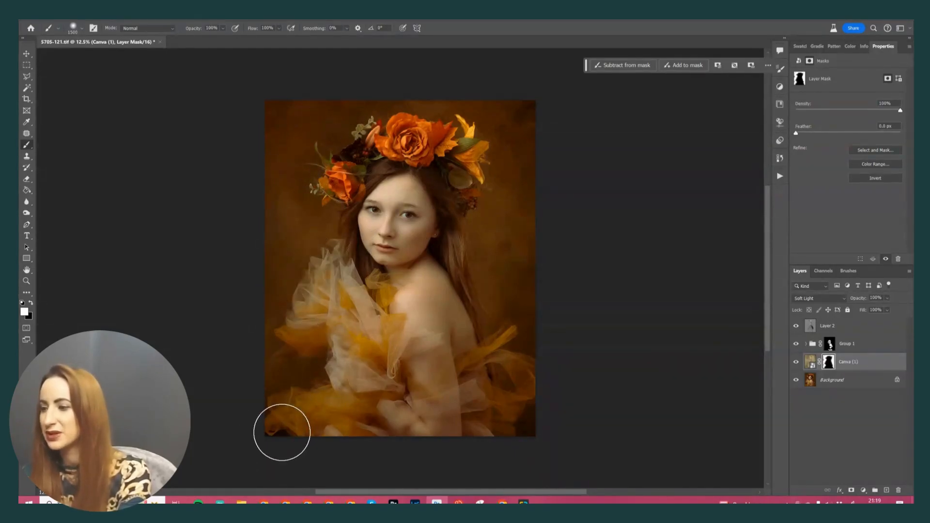
Refine the texture mask with a smaller white brush around the flower crown and beside the hair, and check the whole portrait
key(ctrl+plus)
key(ctrl+plus)
key(ctrl+plus)
scroll(339, 339, up, 10)
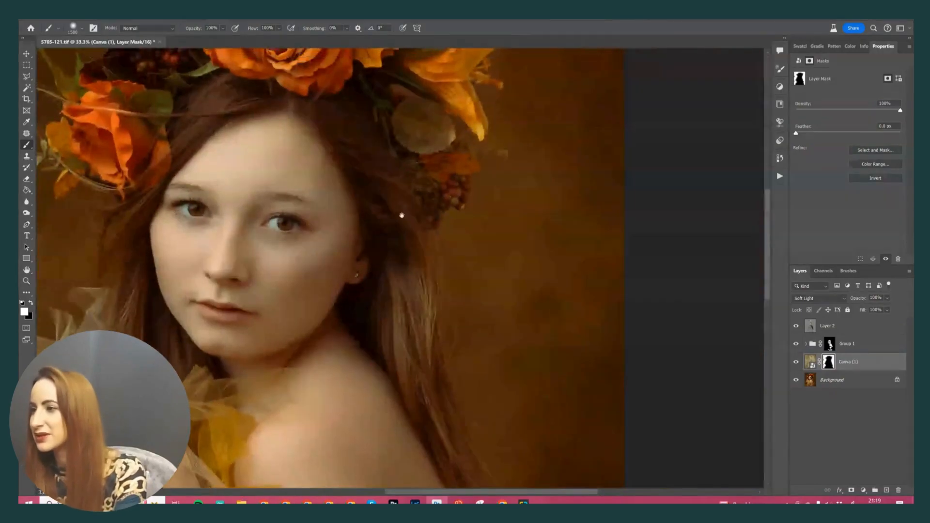
key(bracketleft)
key(bracketleft)
key(bracketleft)
key(bracketleft)
key(bracketleft)
key(bracketleft)
key(bracketleft)
key(bracketleft)
key(bracketleft)
key(bracketleft)
key(bracketleft)
key(bracketleft)
key(bracketleft)
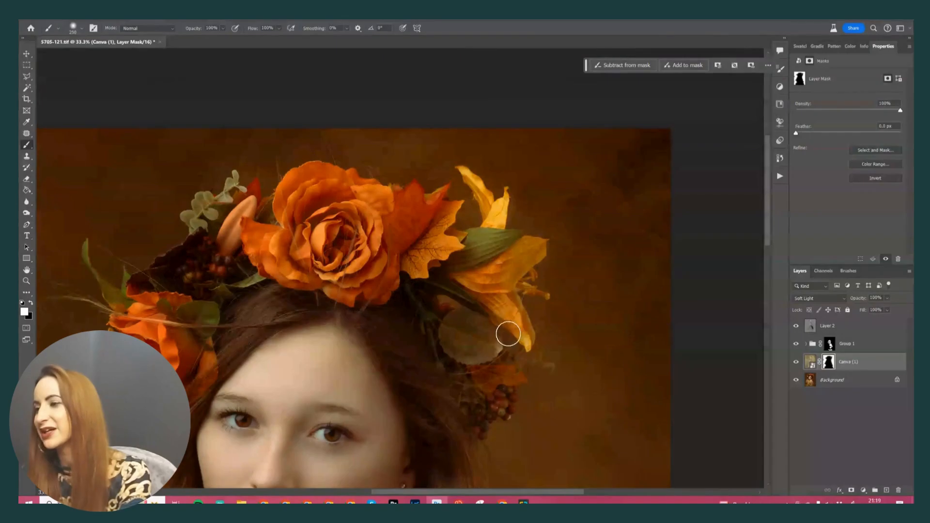
key(bracketright)
key(bracketright)
key(bracketright)
key(bracketright)
drag(135, 264, 270, 210)
key(bracketright)
drag(191, 422, 150, 188)
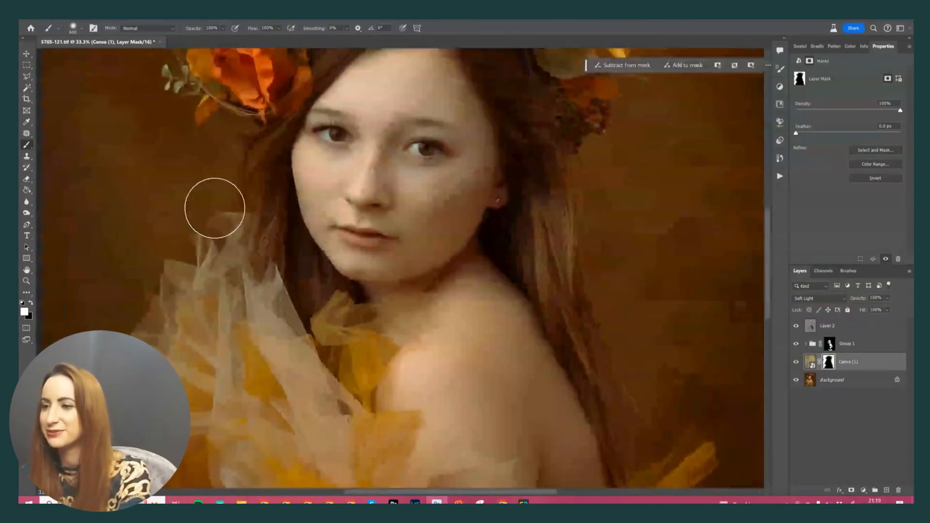
key(ctrl+0)
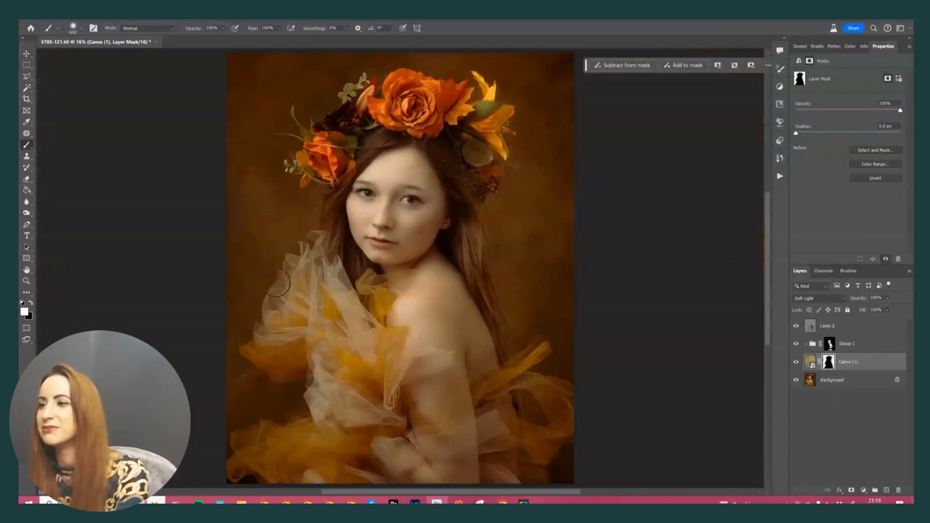
key(ctrl+minus)
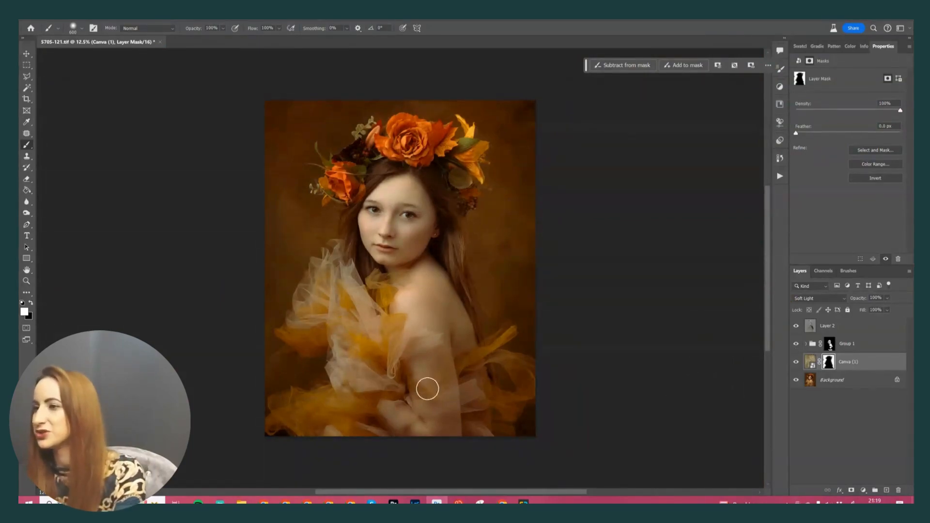
Add an orange-to-transparent Gradient Fill layer above Layer 2 with the Radial style
click(842, 330)
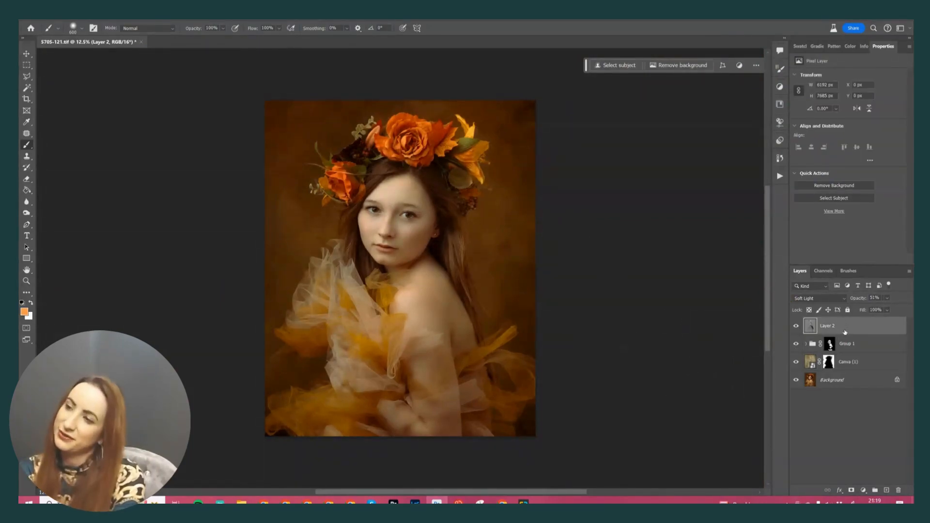
click(862, 491)
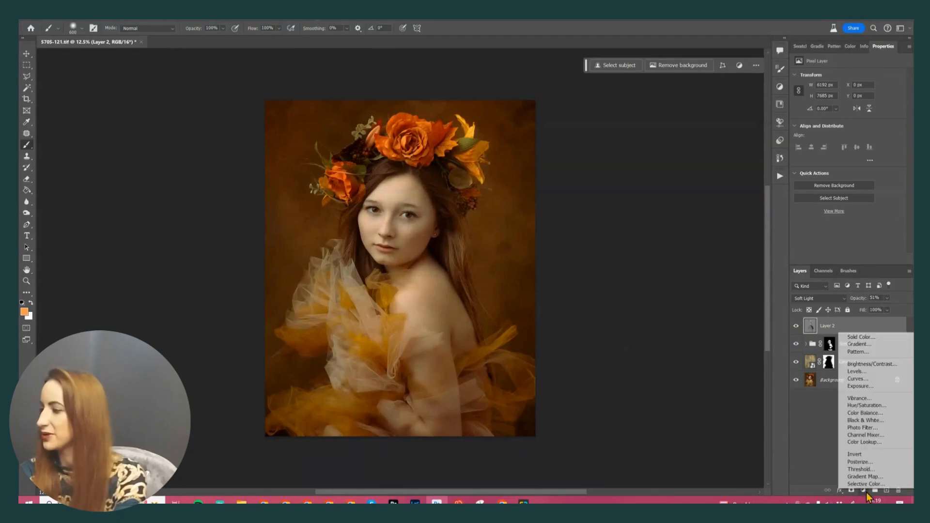
click(865, 345)
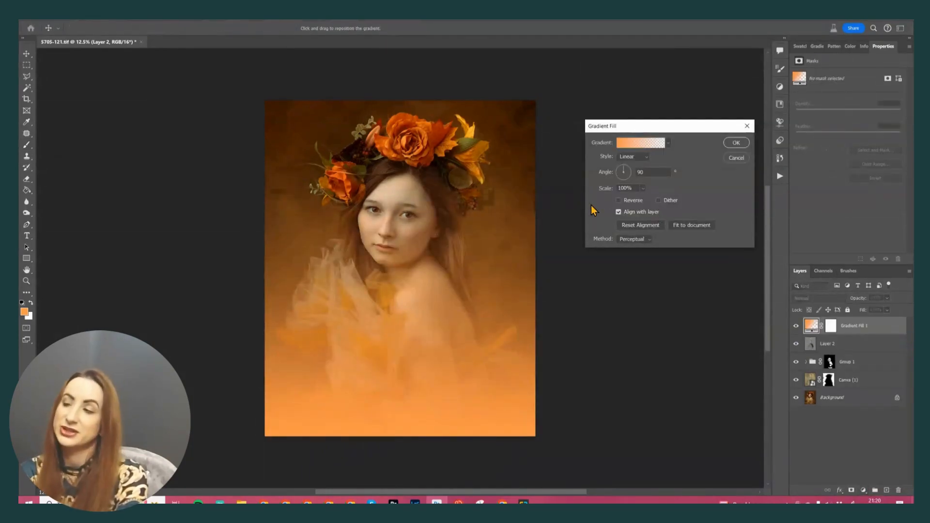
click(635, 162)
click(636, 168)
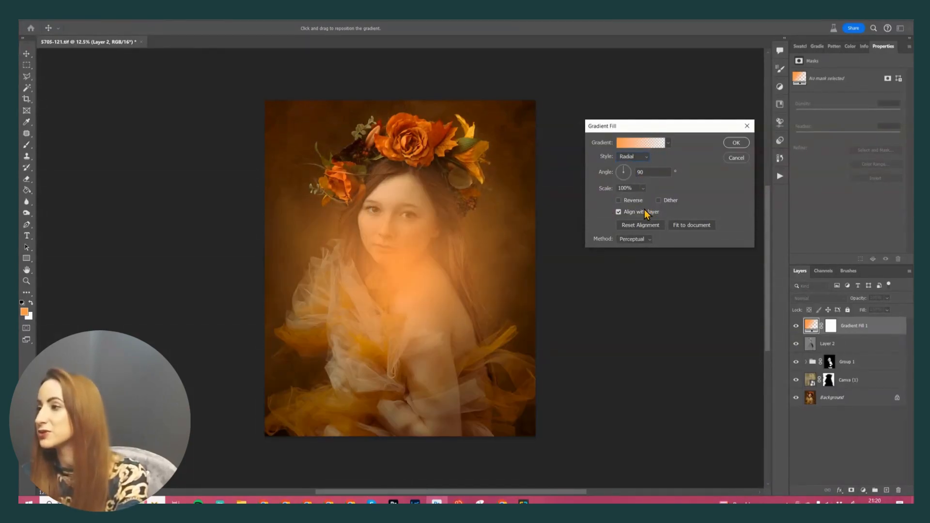
Reverse the radial gradient, scale it to 239%, apply it, and compare the portrait with and without the fill
click(633, 201)
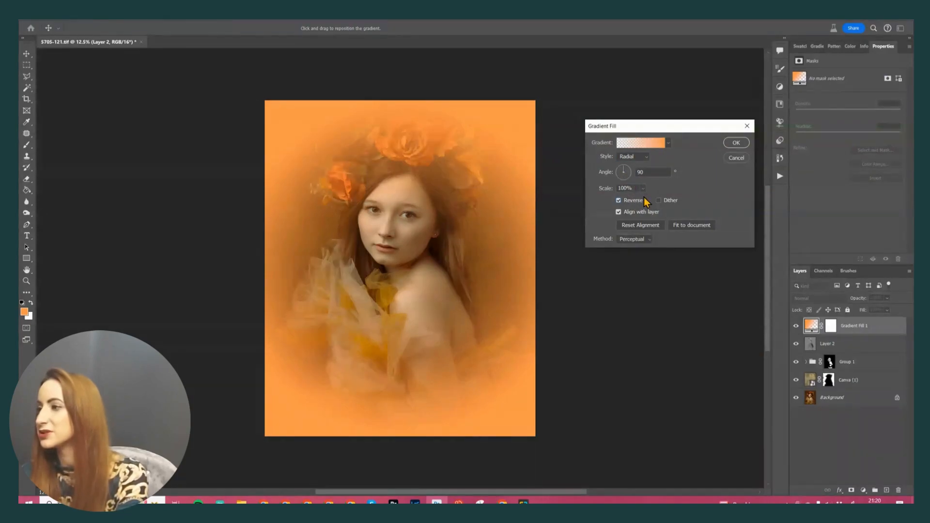
drag(635, 201, 653, 200)
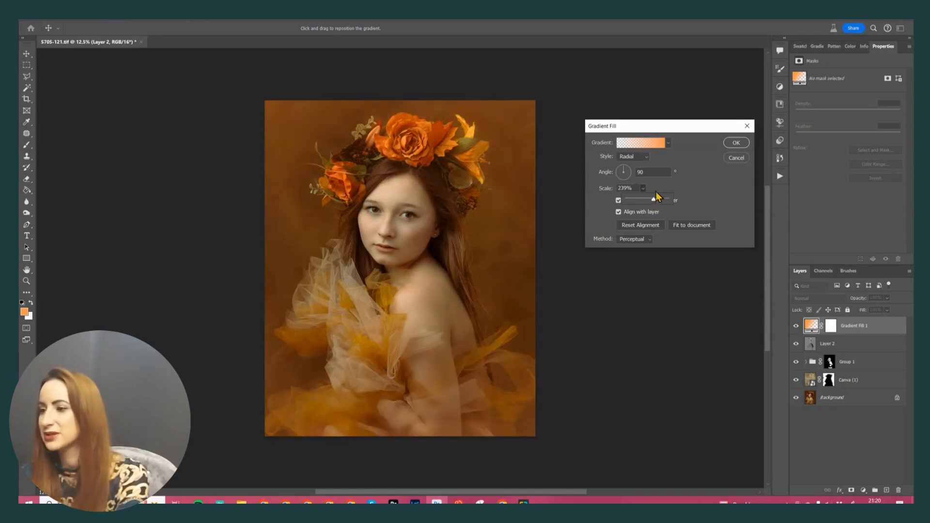
drag(641, 122, 618, 111)
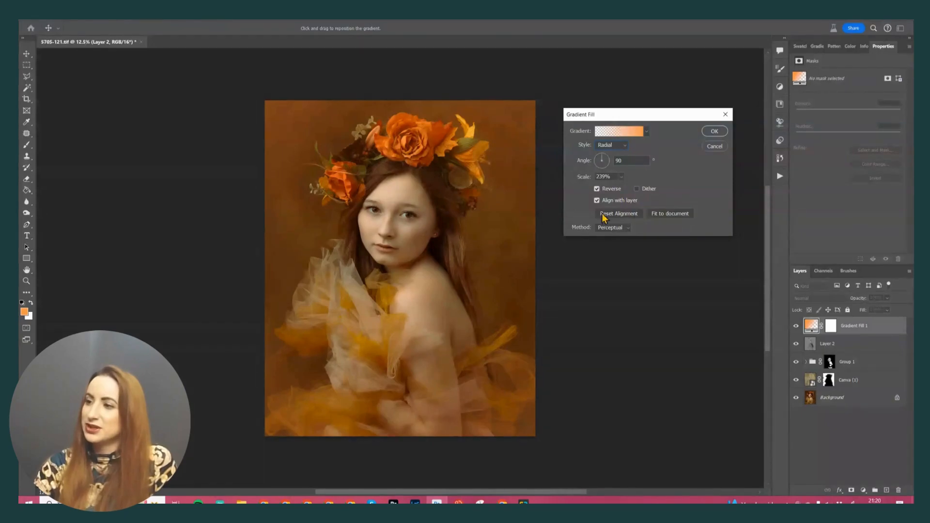
click(714, 129)
click(796, 328)
click(797, 327)
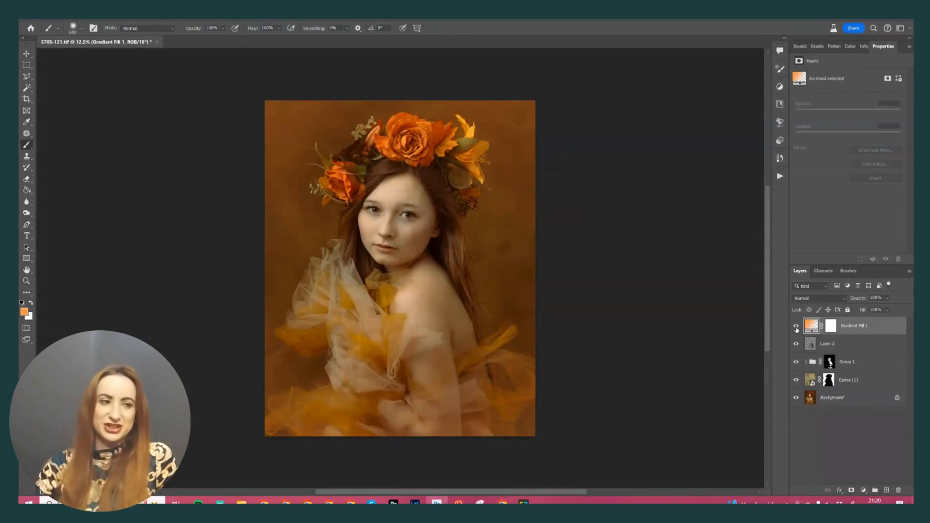
Lower the Gradient Fill 1 layer's opacity to 82%
click(887, 310)
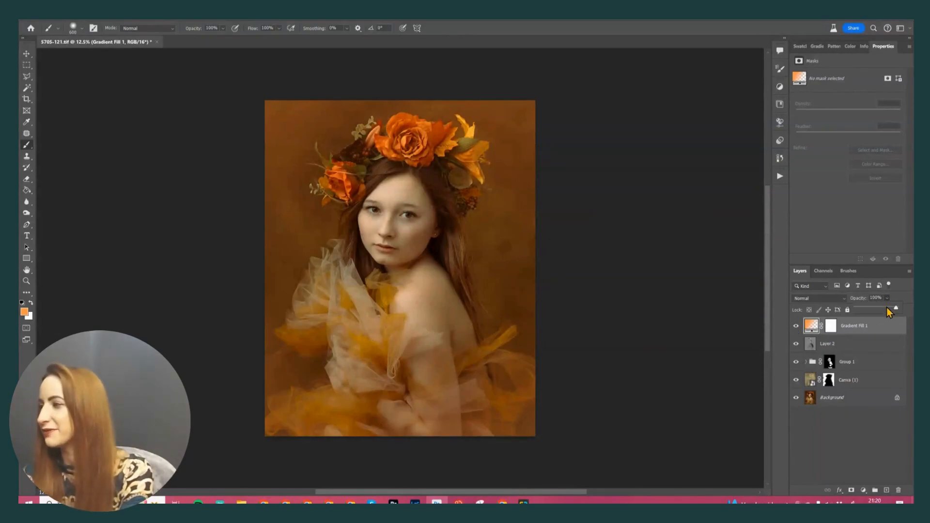
drag(890, 310, 891, 310)
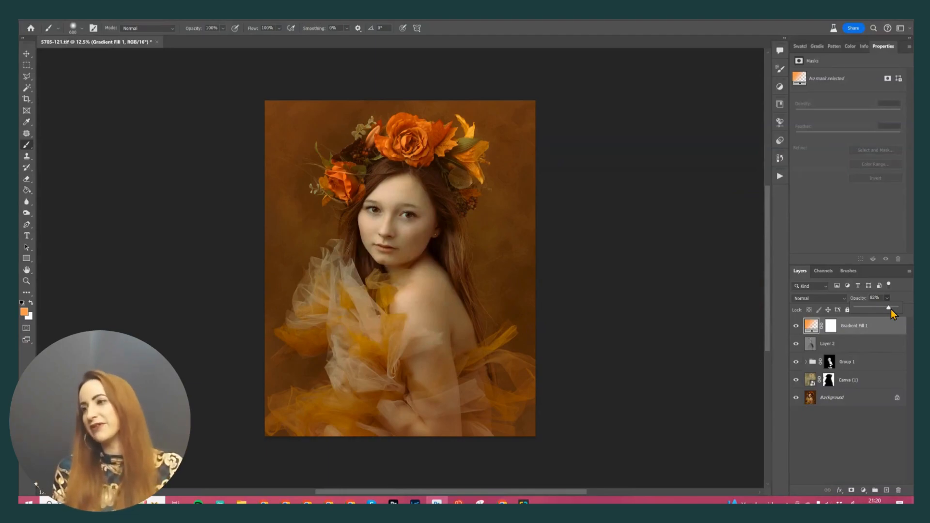
click(851, 333)
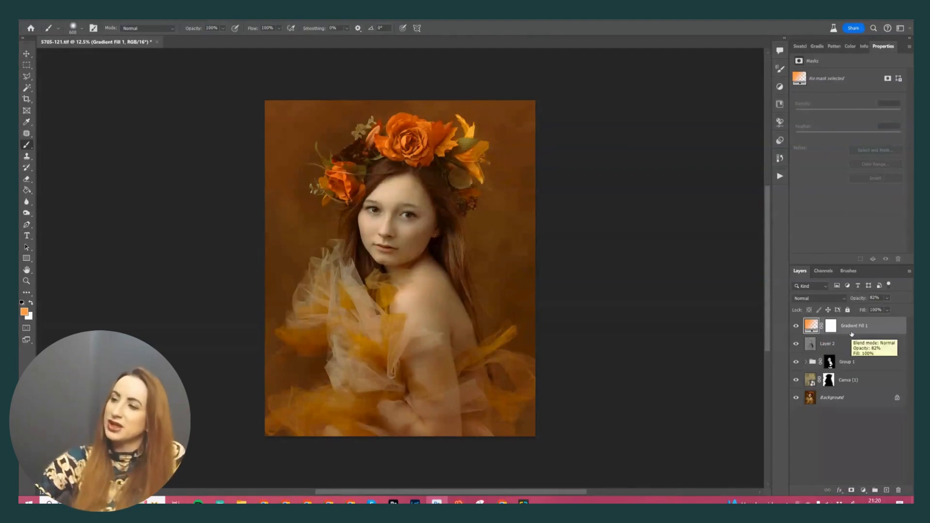